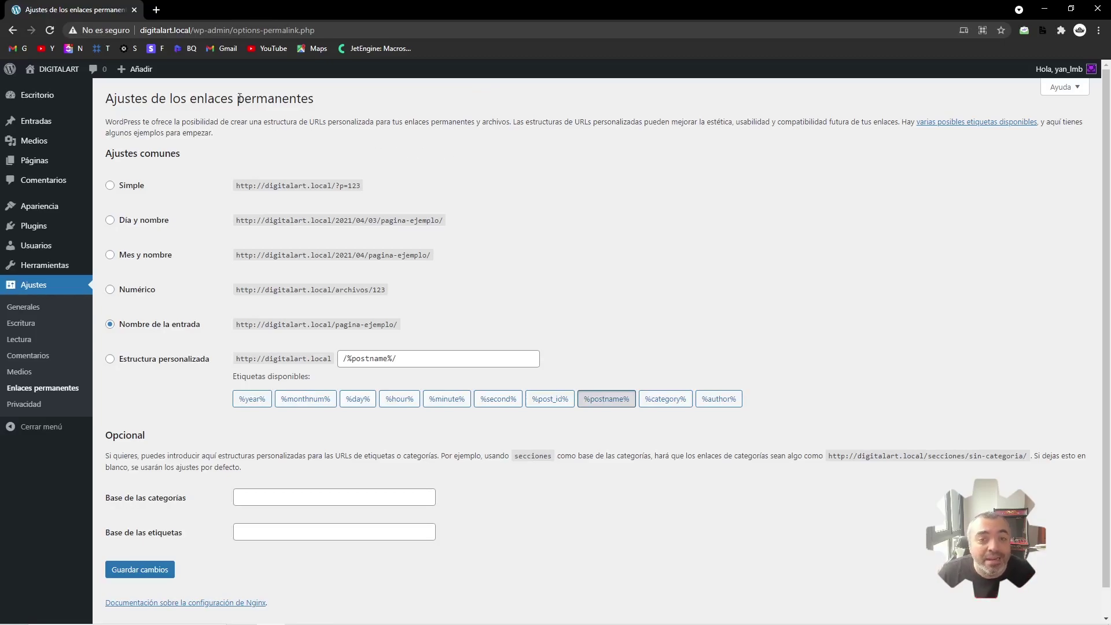
- Examine the domain and path parts of the permalink settings page's URL
drag(142, 30, 385, 41)
drag(317, 30, 138, 30)
click(533, 144)
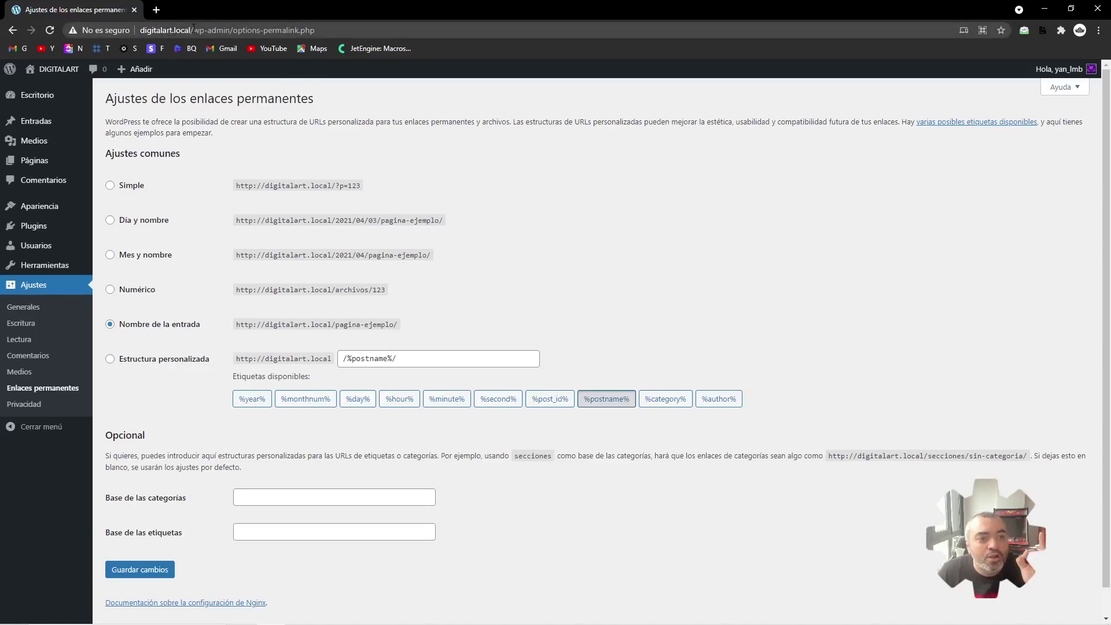
drag(193, 30, 171, 32)
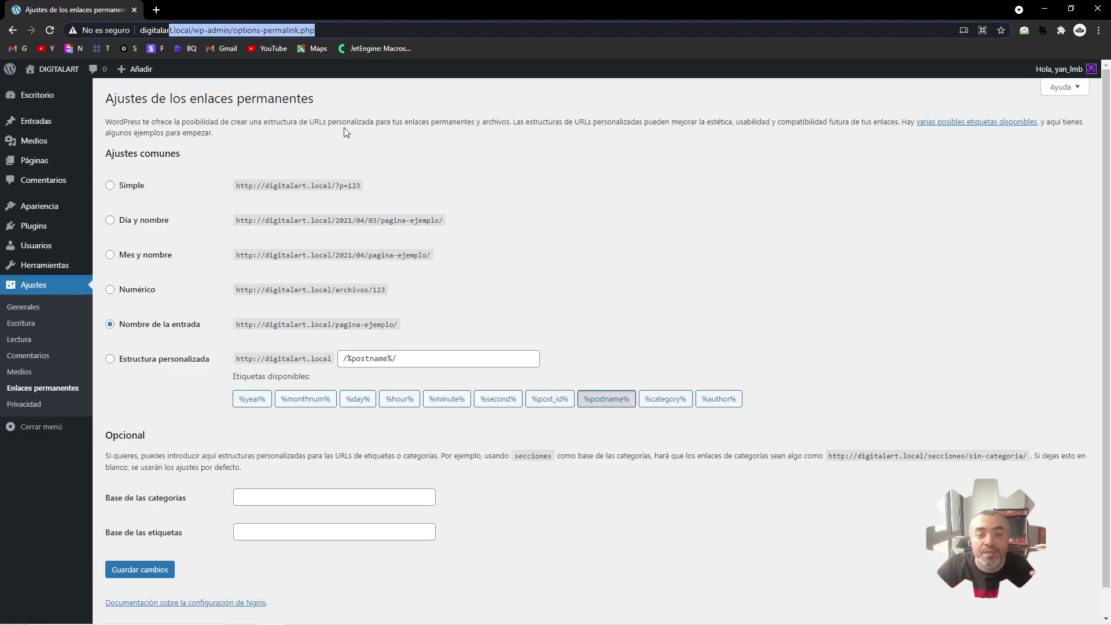
key(ctrl+shift+Right)
key(ctrl+shift+Right)
key(ctrl+shift+Right)
key(ctrl+shift+Right)
key(shift+Left)
drag(315, 30, 142, 30)
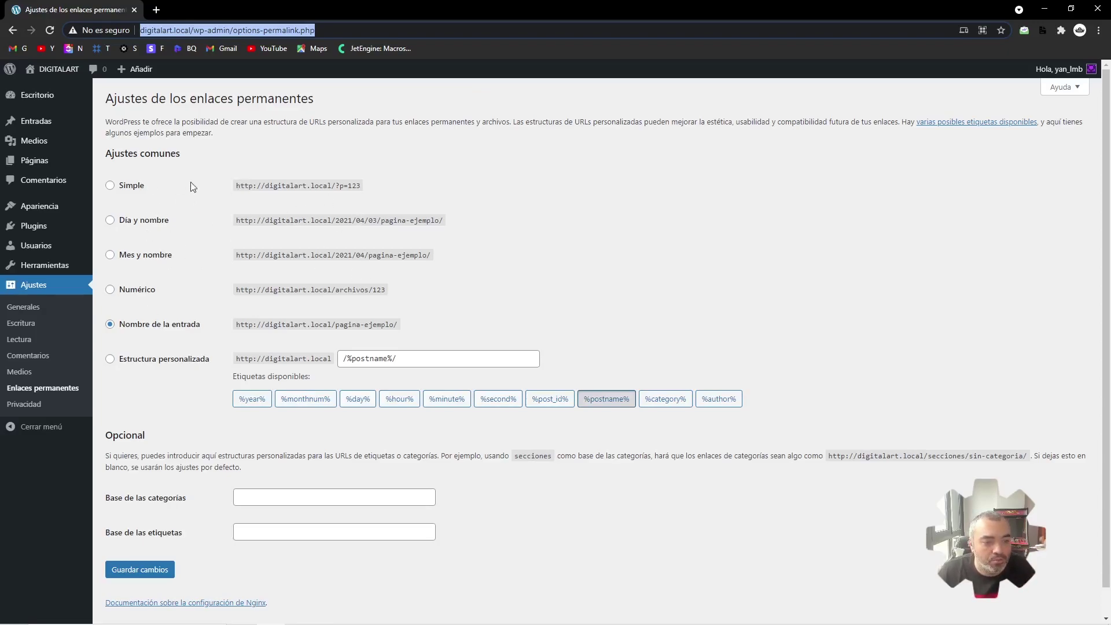
- Select the Mes y nombre permalink structure and examine the date and name parts of its example URL
click(155, 257)
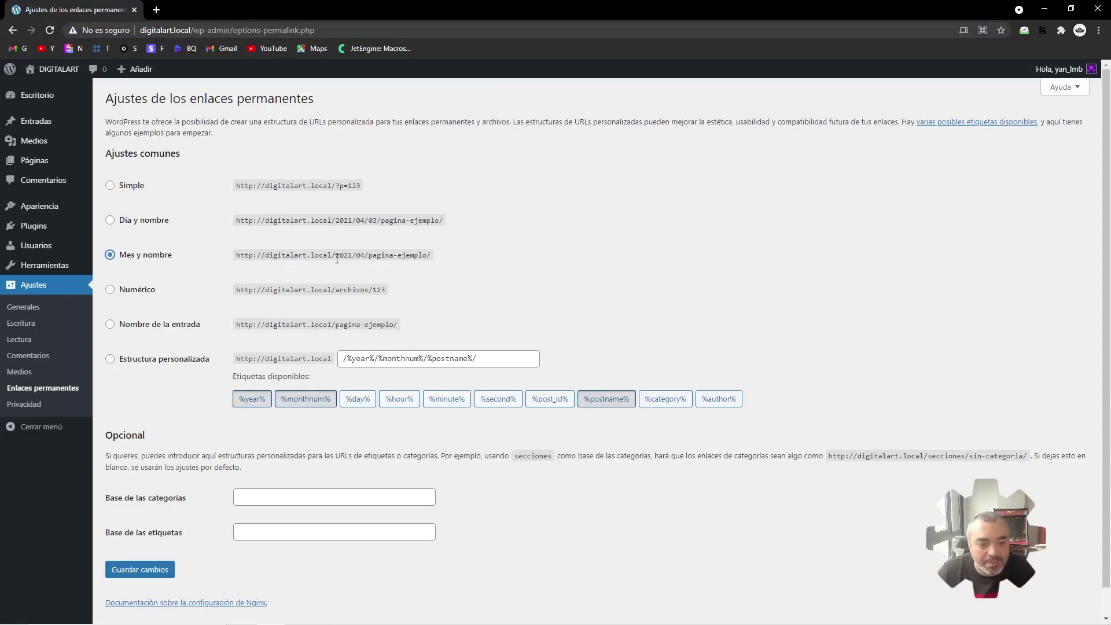
drag(334, 255, 437, 256)
click(438, 255)
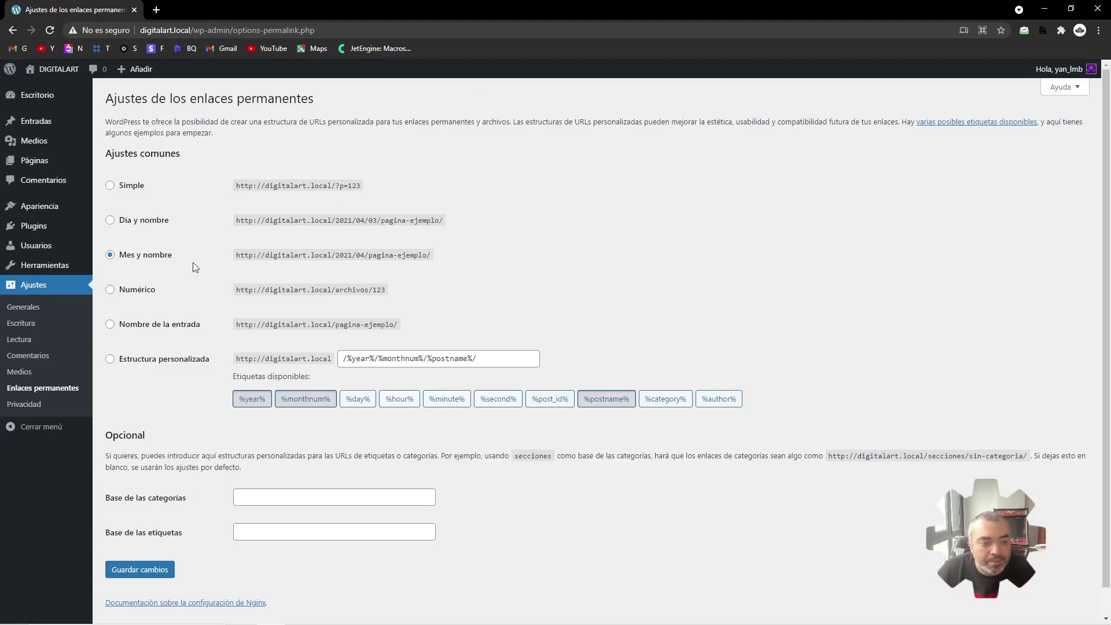
- Select the Nombre de la entrada permalink structure and examine the page-name part of its example URL
click(159, 325)
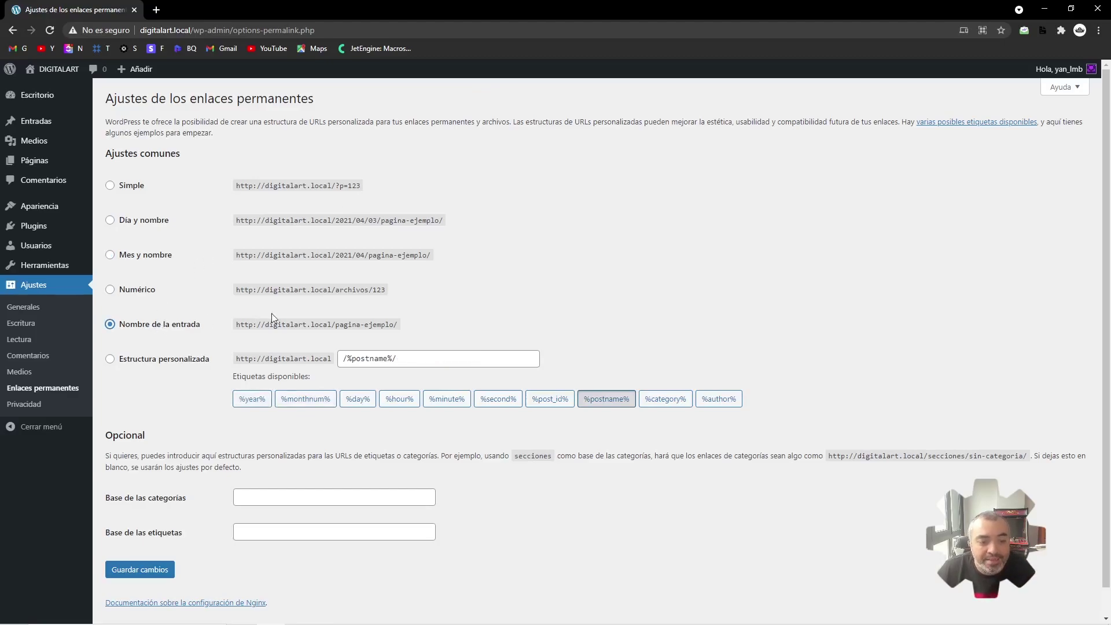
drag(336, 324, 393, 325)
click(444, 312)
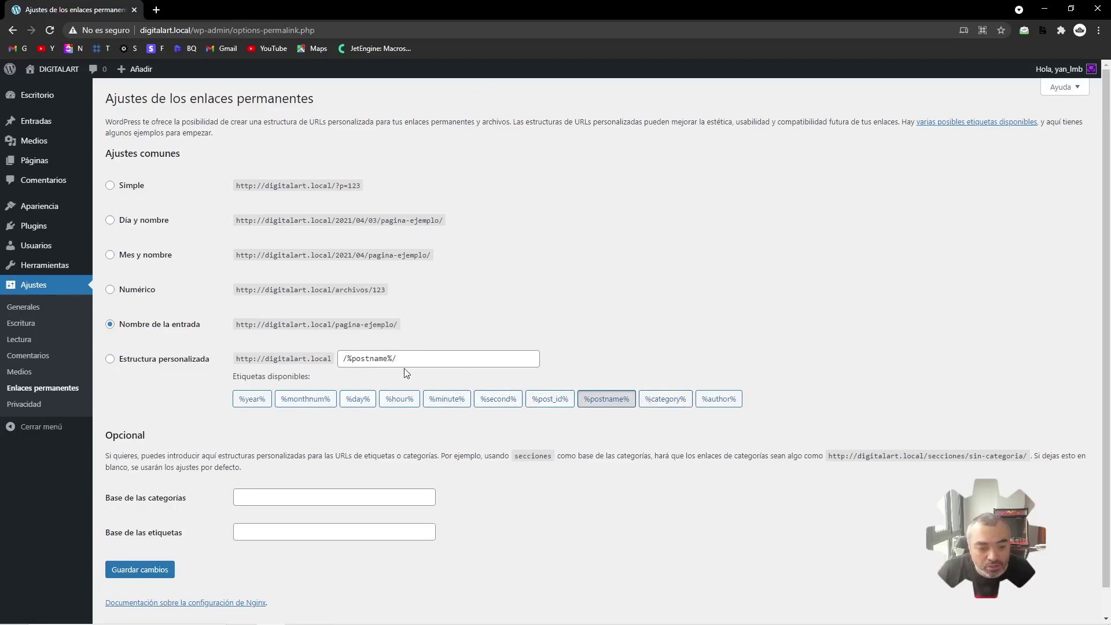
- Try a custom permalink structure with the category tag before the post name, /%category%/%postname%/
click(345, 357)
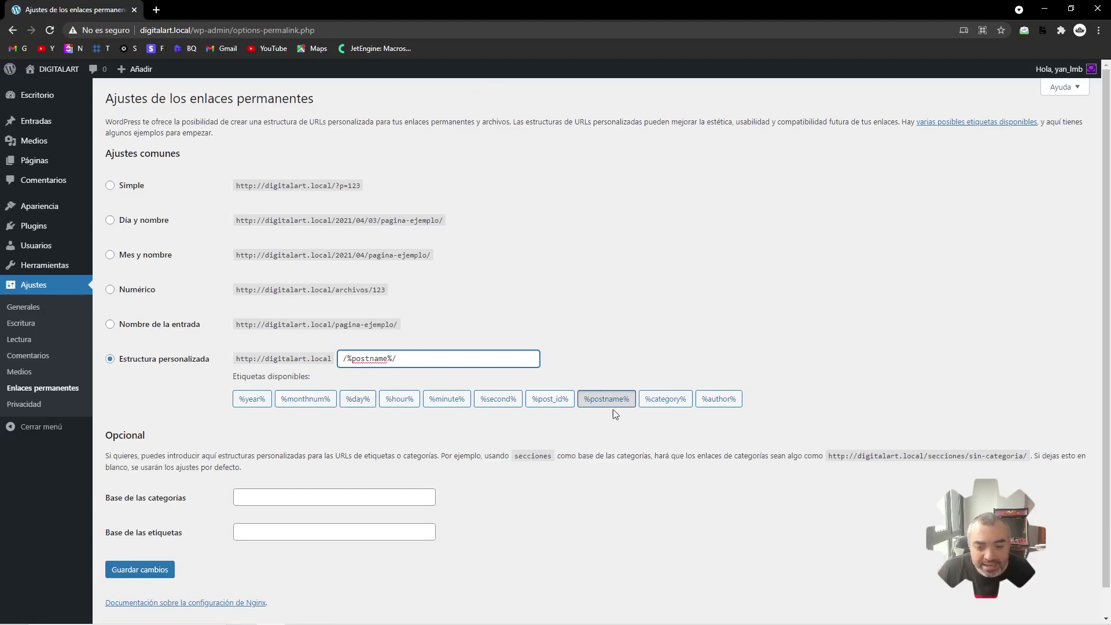
click(658, 406)
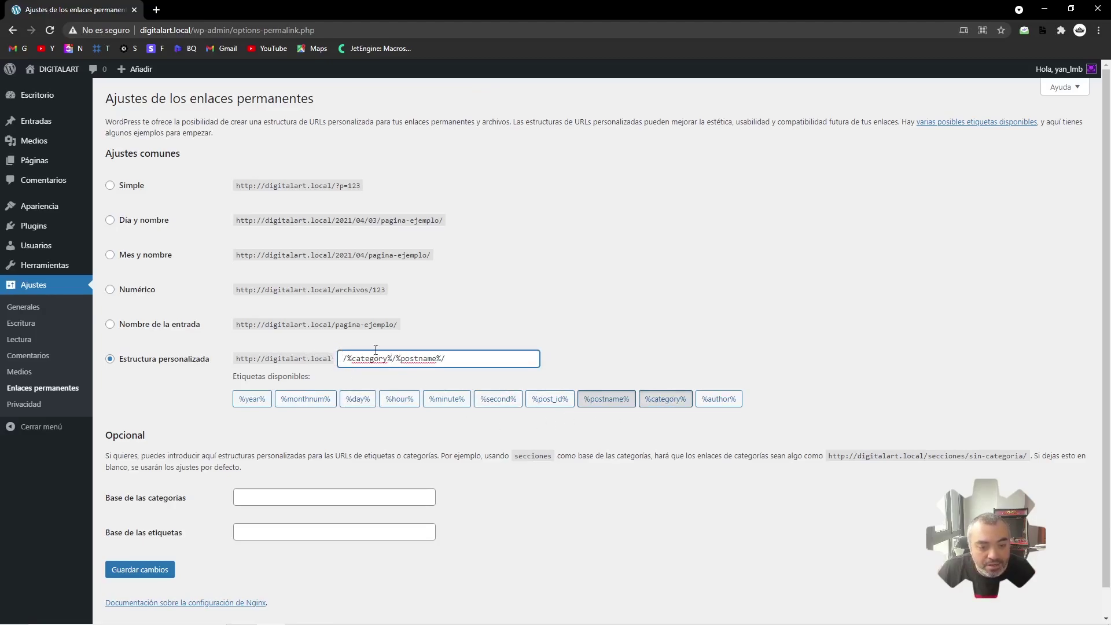
click(532, 319)
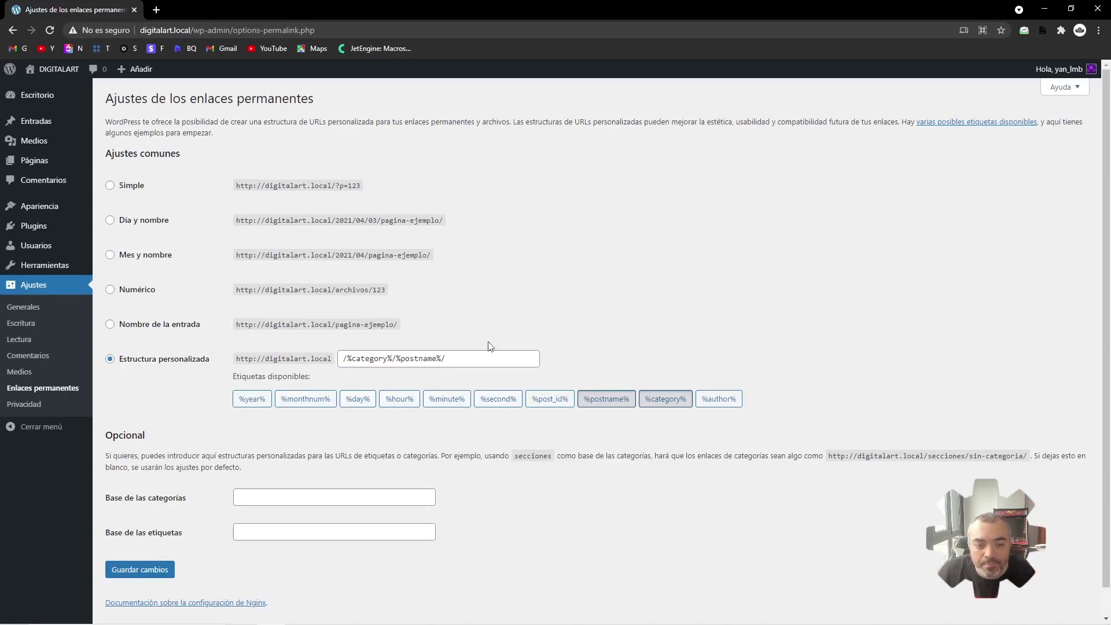
- Remove the category tag so the custom structure reads /%postname%/, and save the permalink settings
drag(396, 363, 297, 349)
key(BackSpace)
click(504, 318)
click(343, 356)
text(/)
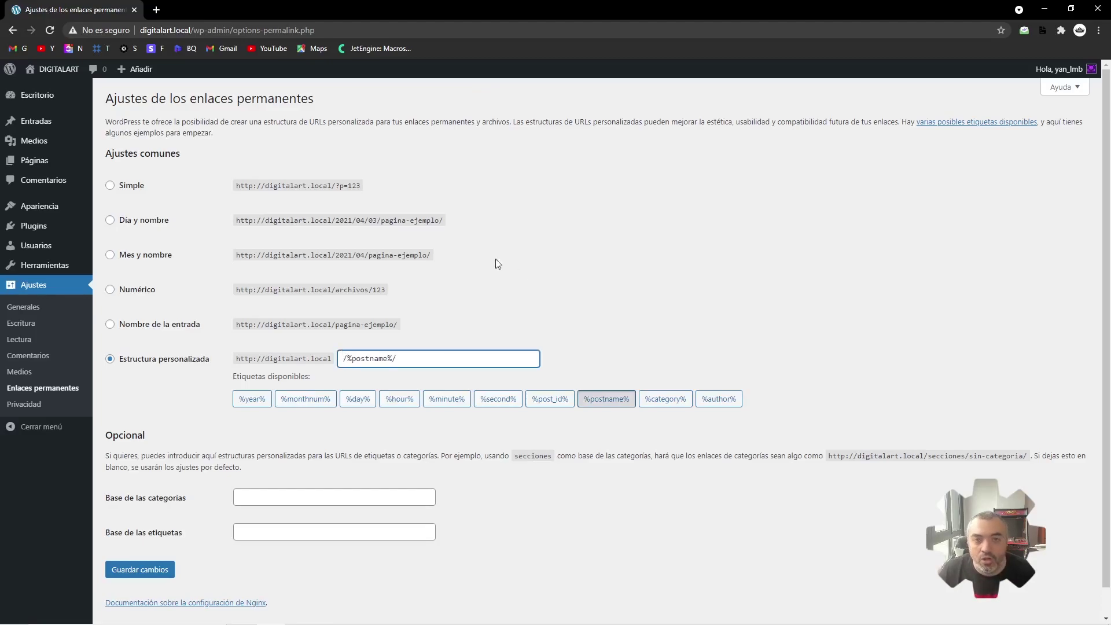
click(128, 572)
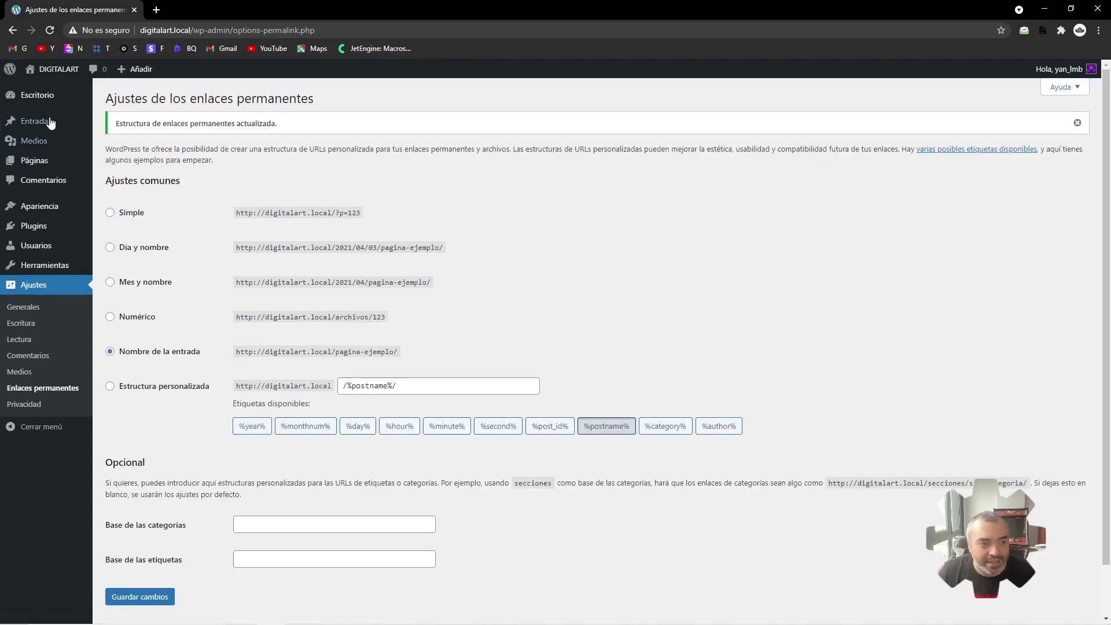
- Open the Hello world! post for editing, check its assigned categories, and return to the posts list
mouse_move(39, 120)
click(108, 124)
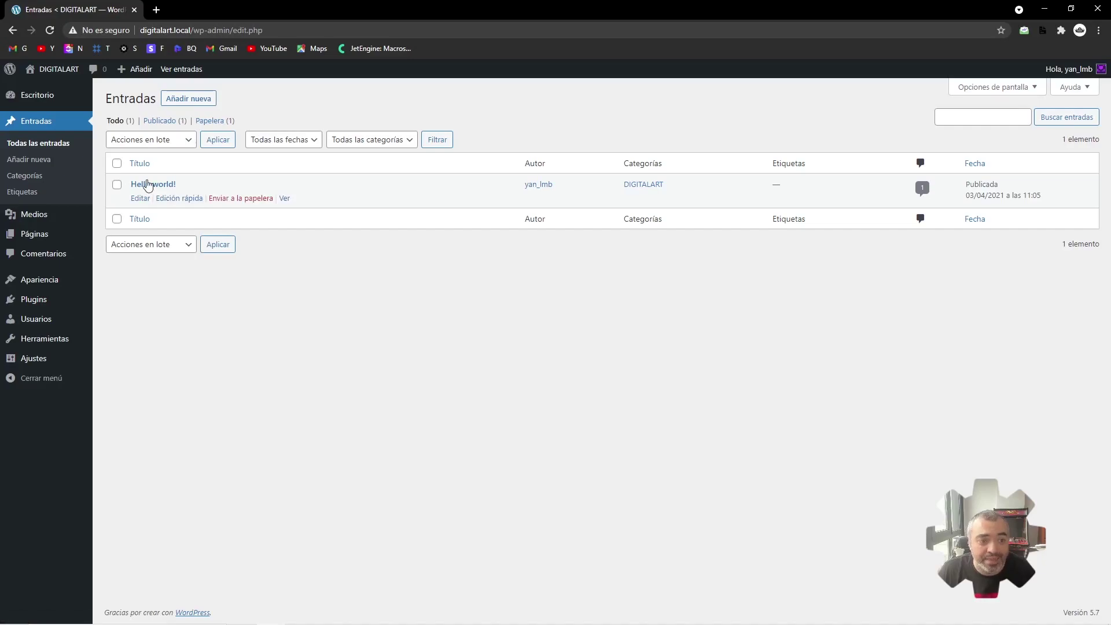
click(149, 185)
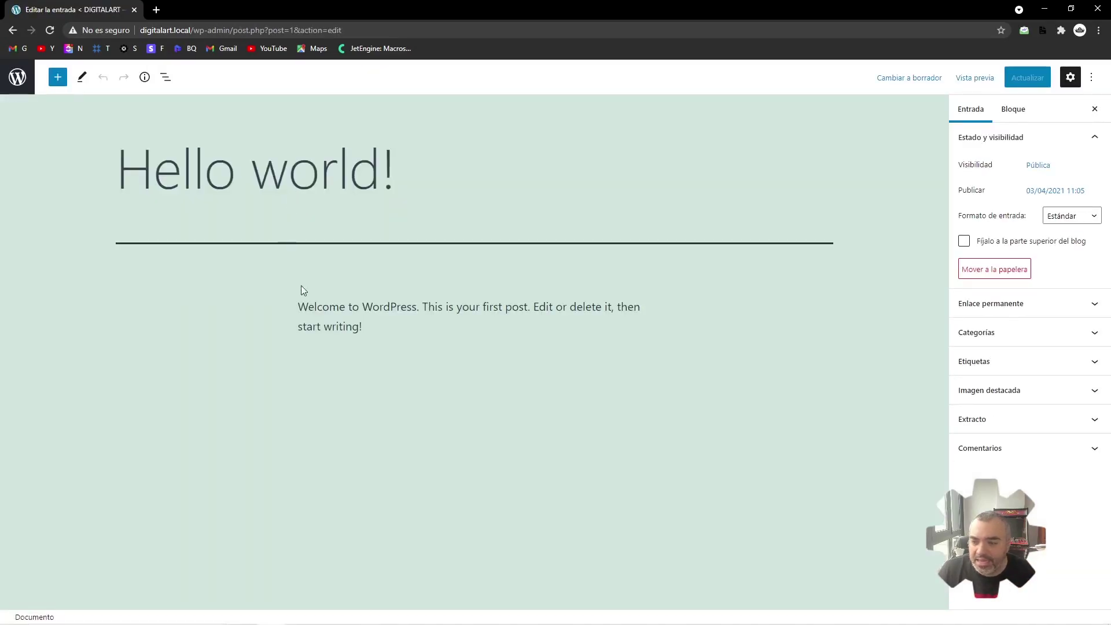
click(1050, 334)
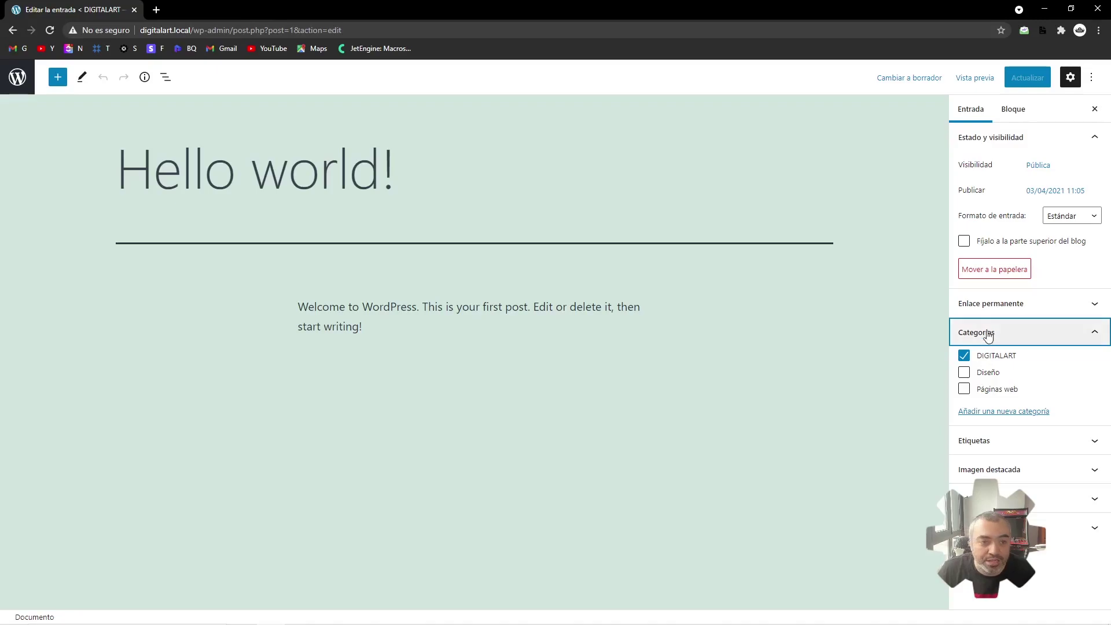
click(12, 30)
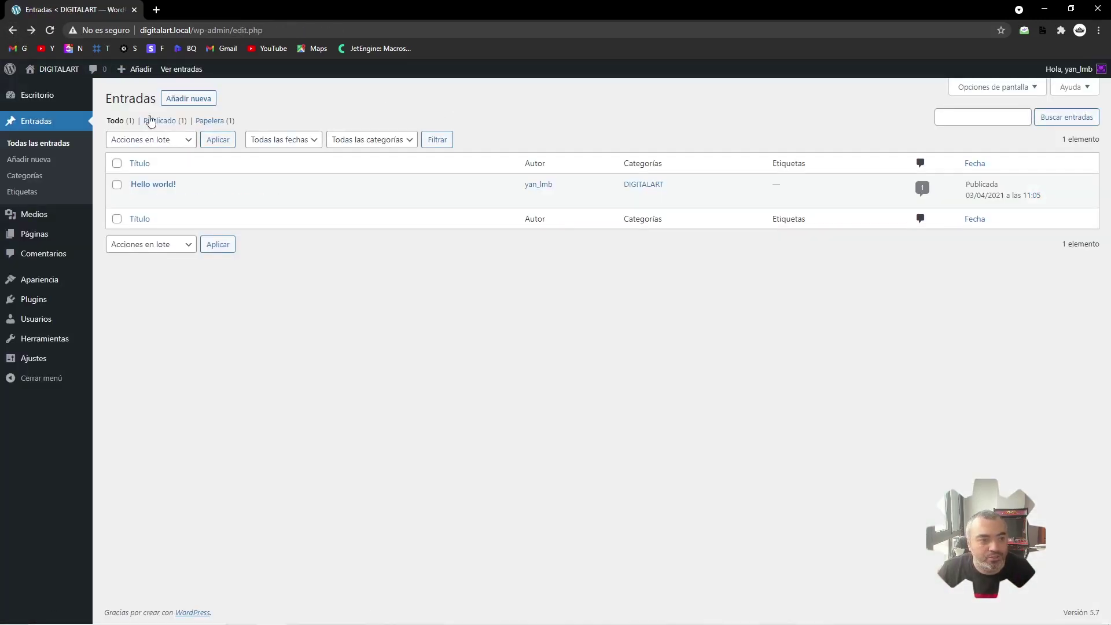
- View the published Hello world! post in a new tab and examine the slug in its URL
click(42, 123)
mouse_move(154, 188)
ctrl+click(285, 199)
click(242, 7)
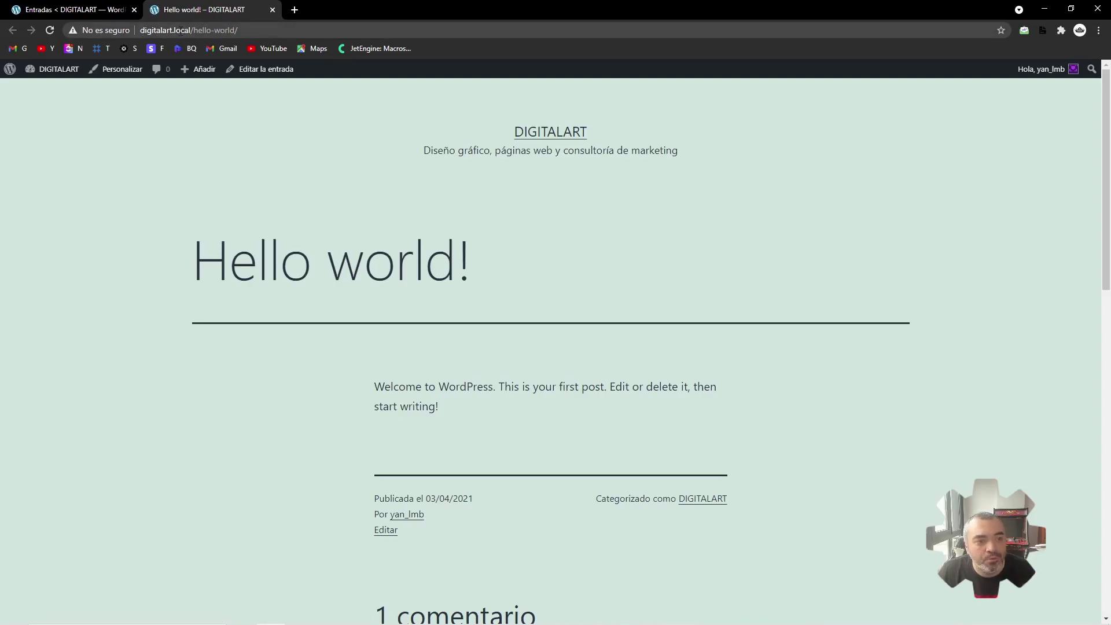
drag(192, 31, 281, 28)
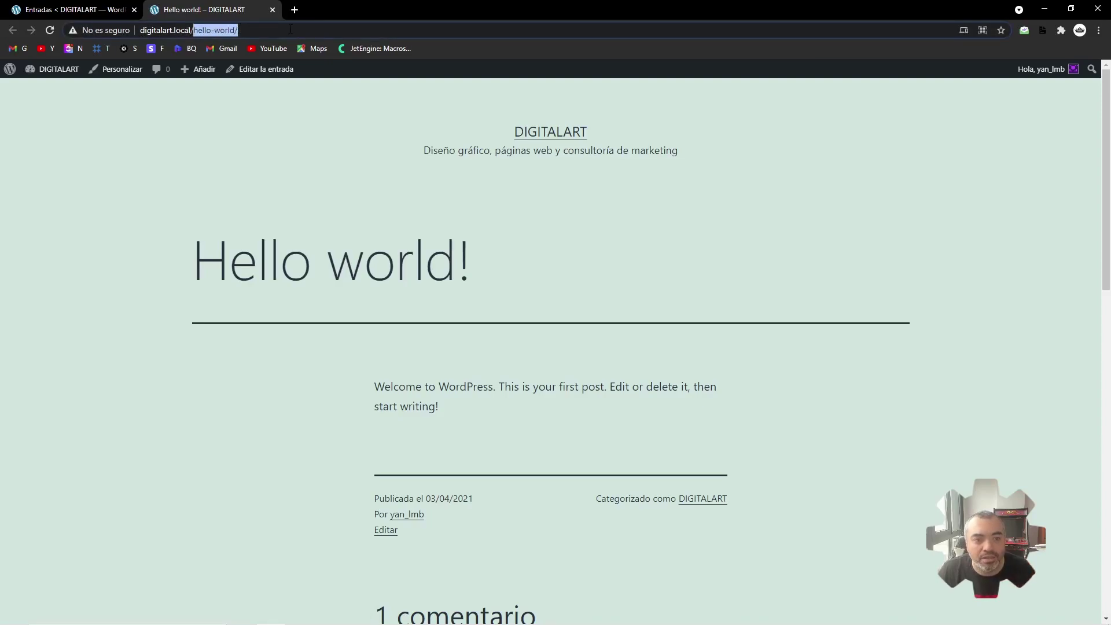
- Set the custom permalink structure to /%category%/%postname%/ in the permalink settings and save the changes
click(102, 5)
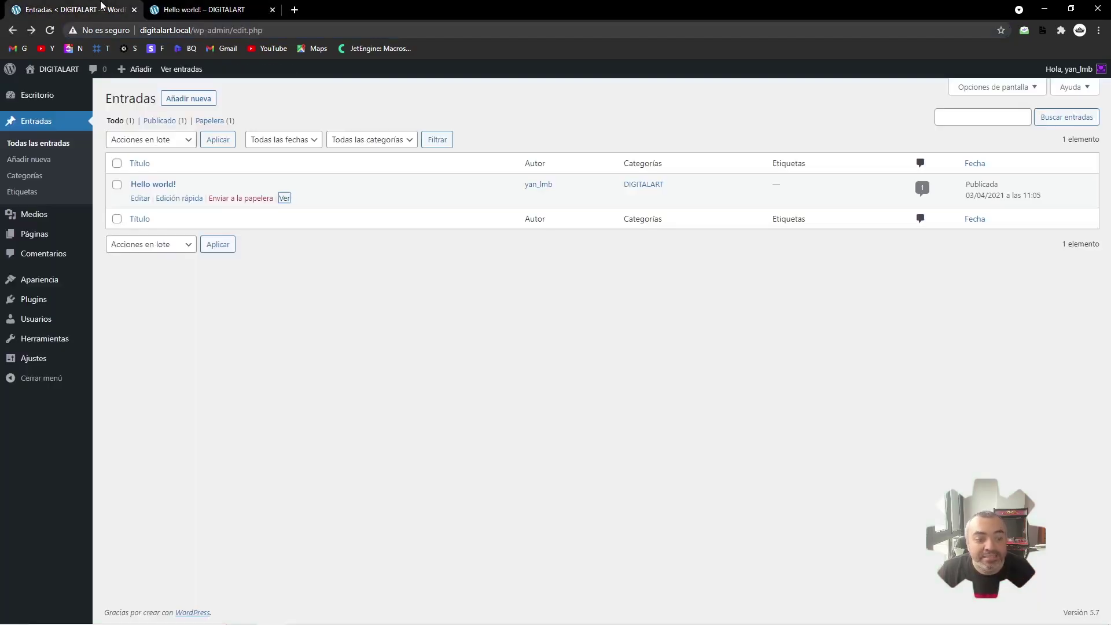
mouse_move(33, 359)
click(125, 440)
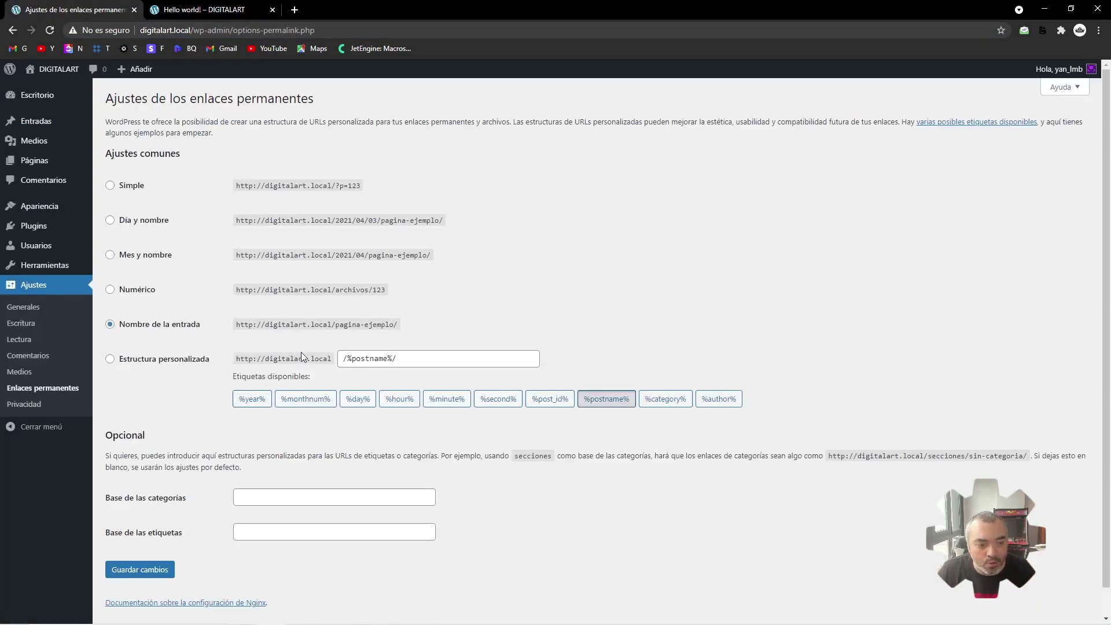
click(190, 360)
click(342, 359)
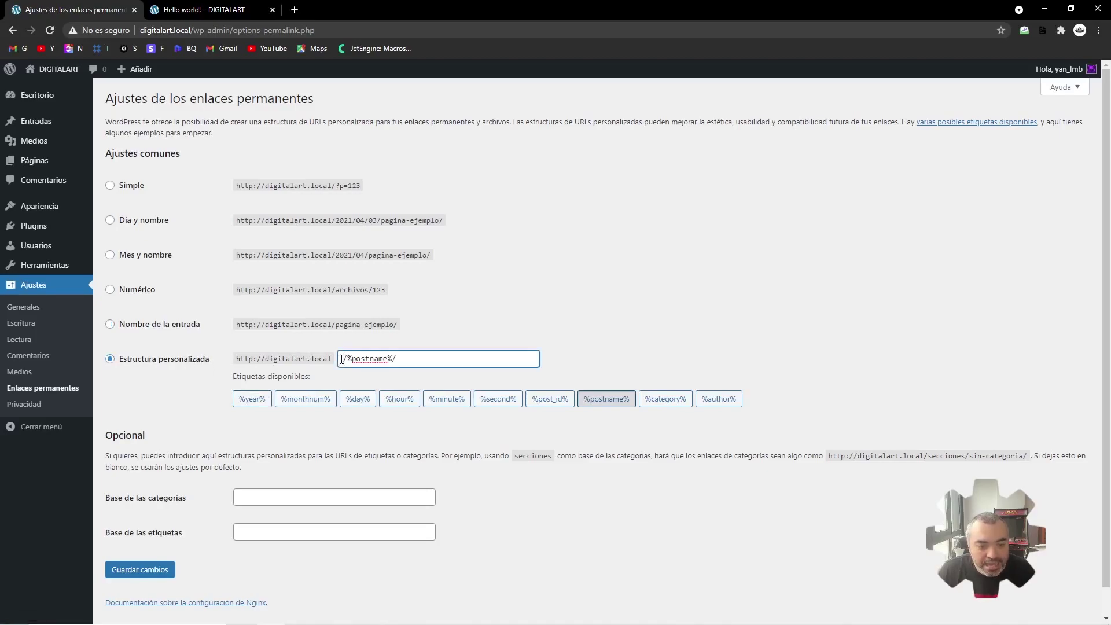
click(665, 399)
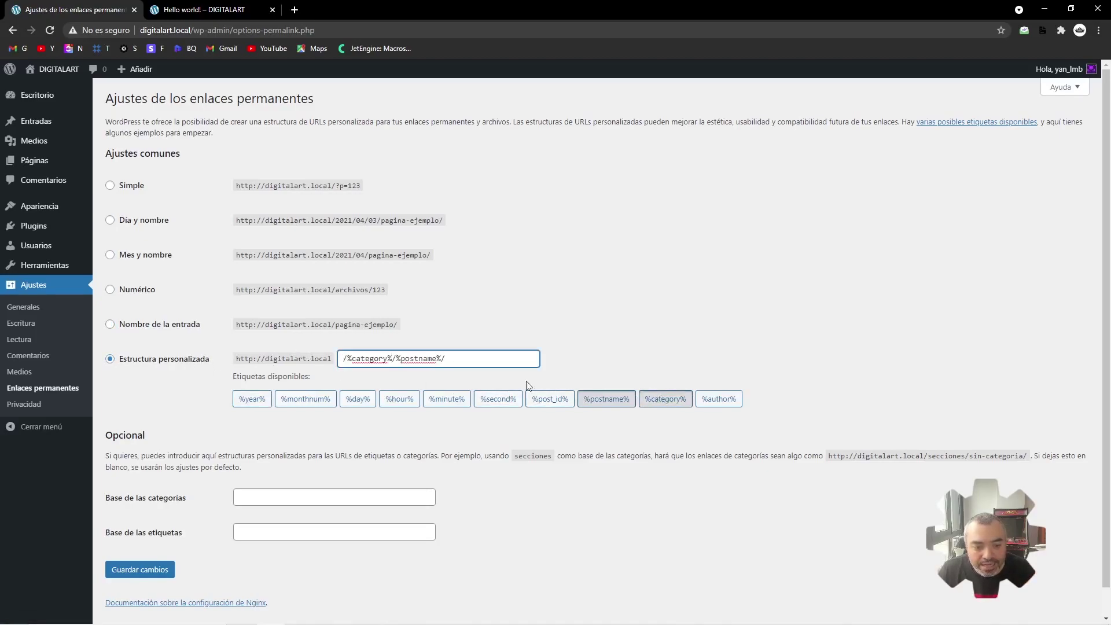
drag(397, 359, 445, 359)
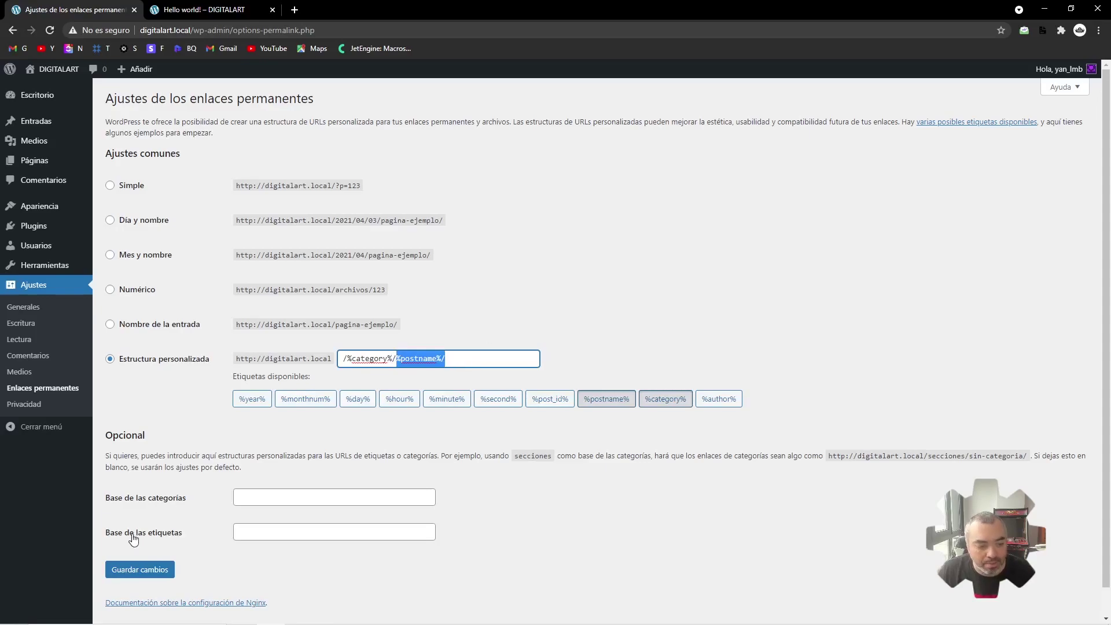
click(141, 570)
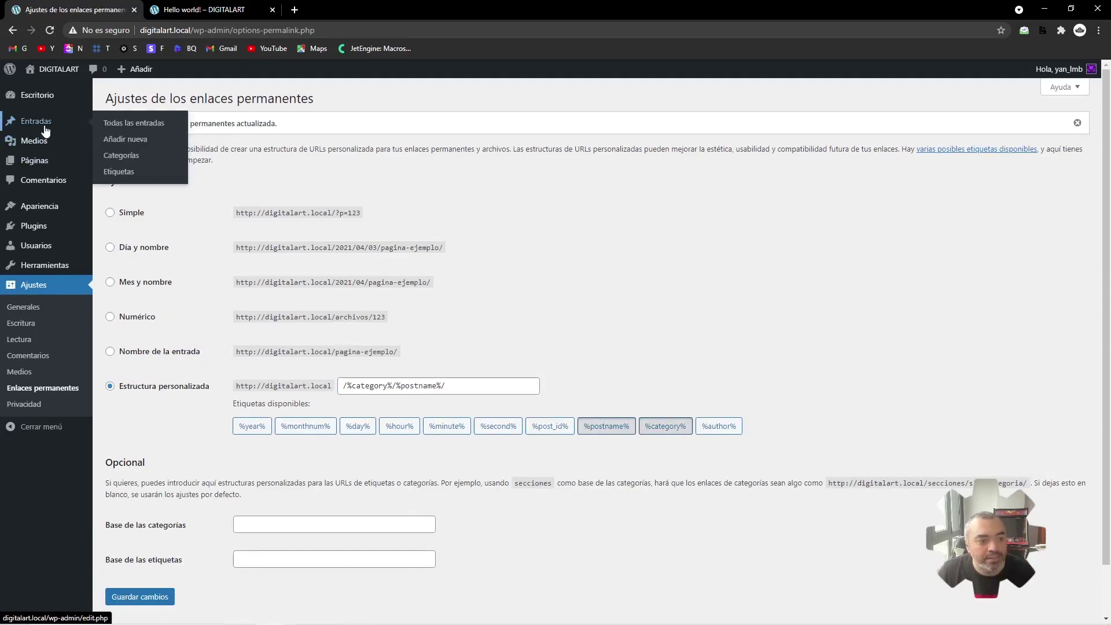
- Open the posts list in a new tab, view the Hello world! post, and examine its URL's category and post-name parts
click(45, 131)
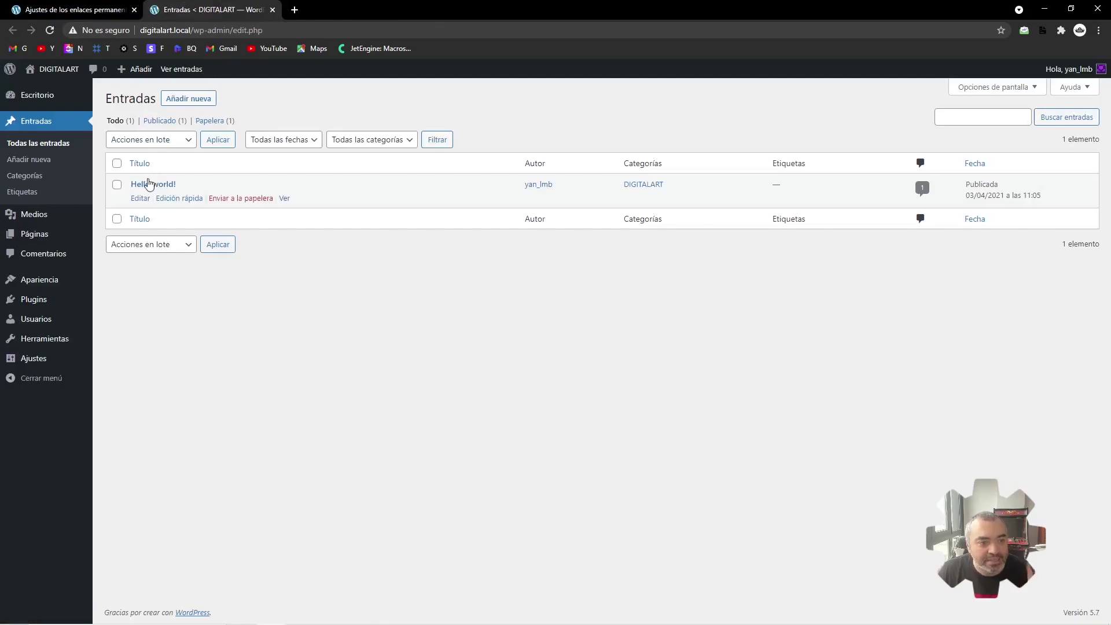
middle_click(286, 199)
click(357, 6)
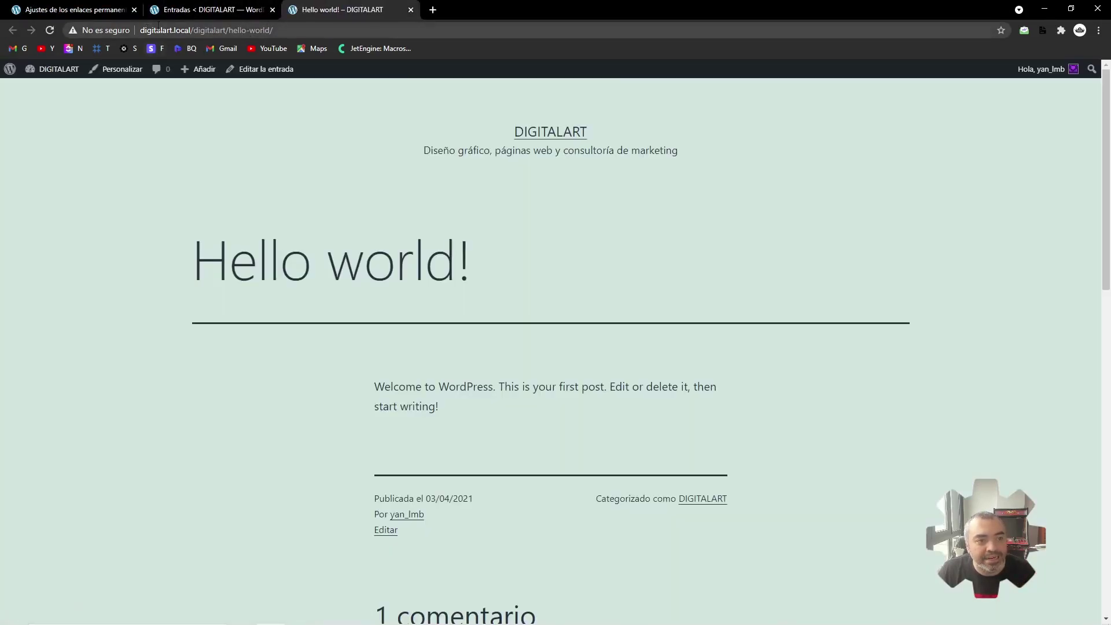
double_click(205, 30)
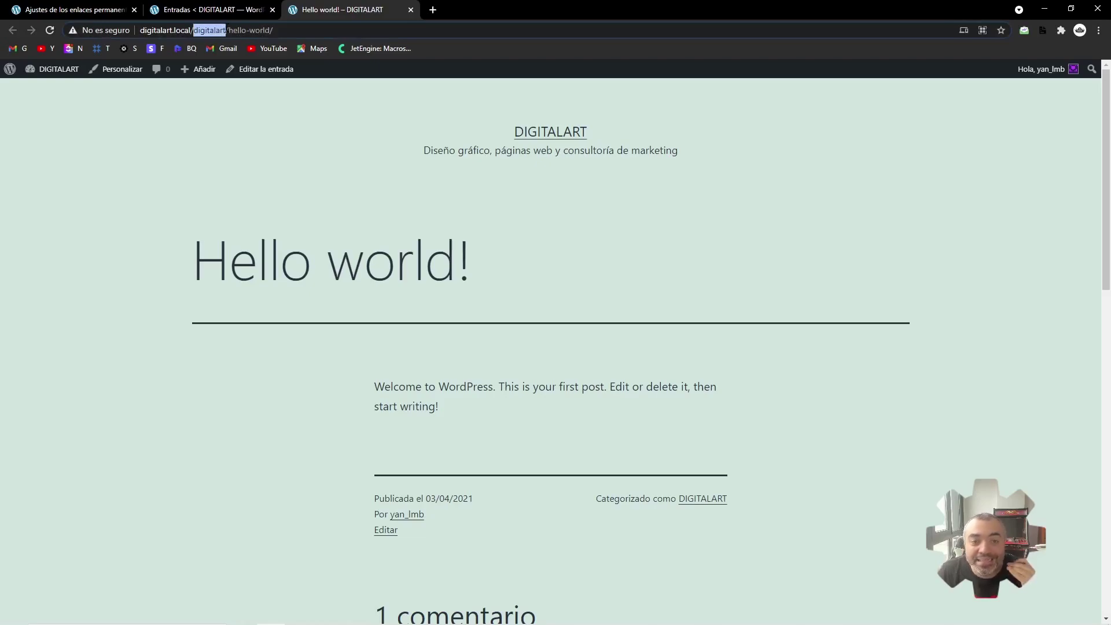
drag(232, 30, 294, 32)
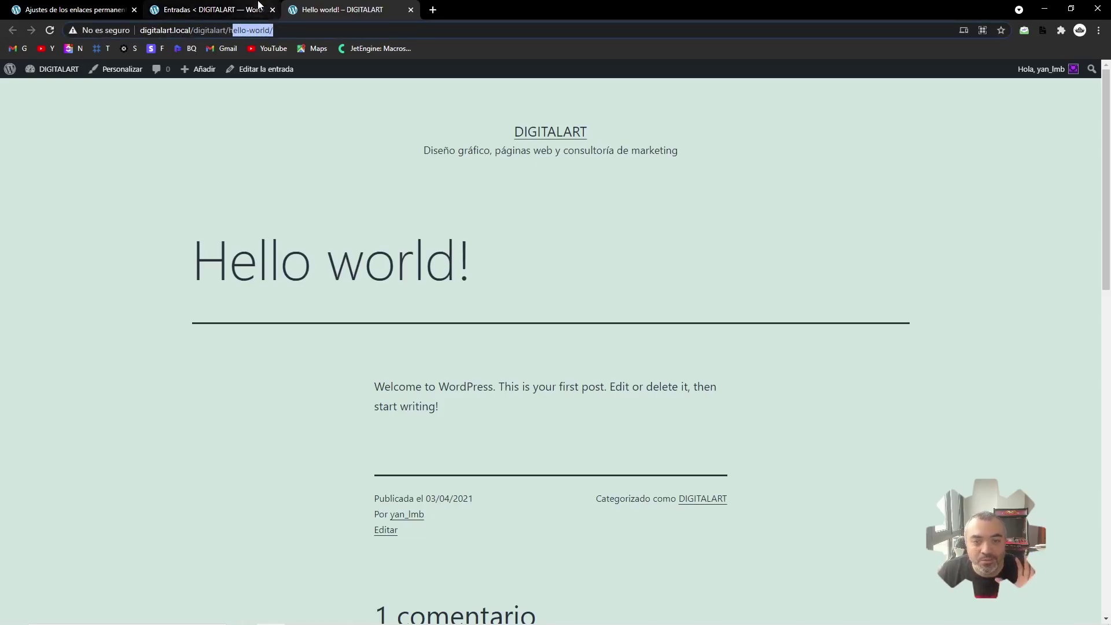
- Change the Hello world! post's category from DIGITALART to Páginas web and update the post
click(258, 5)
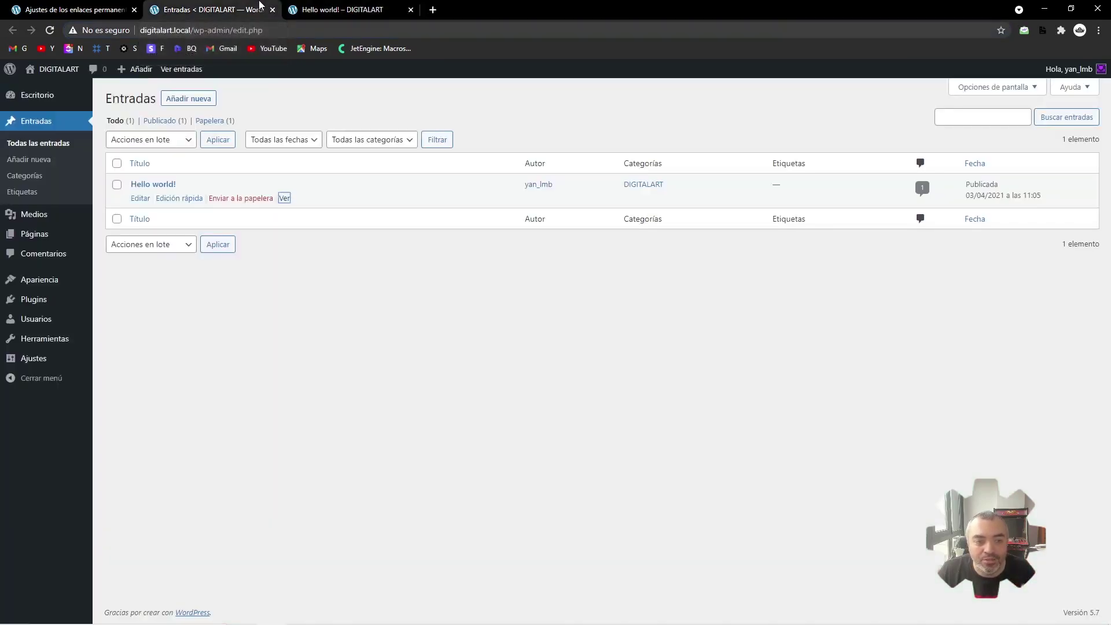
click(170, 184)
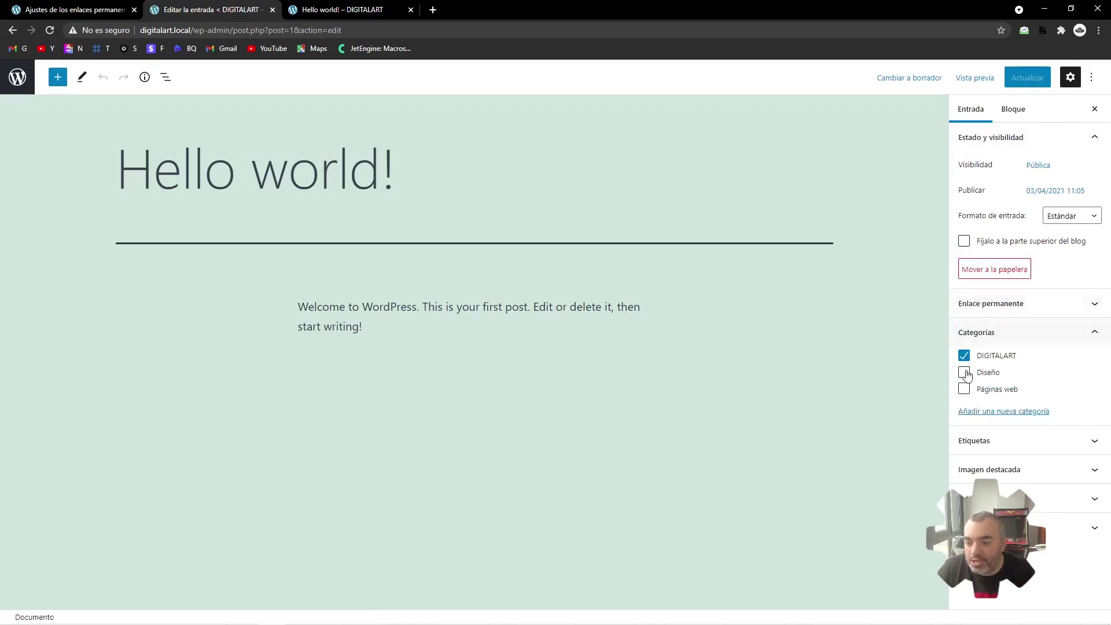
click(963, 355)
click(964, 389)
click(1028, 78)
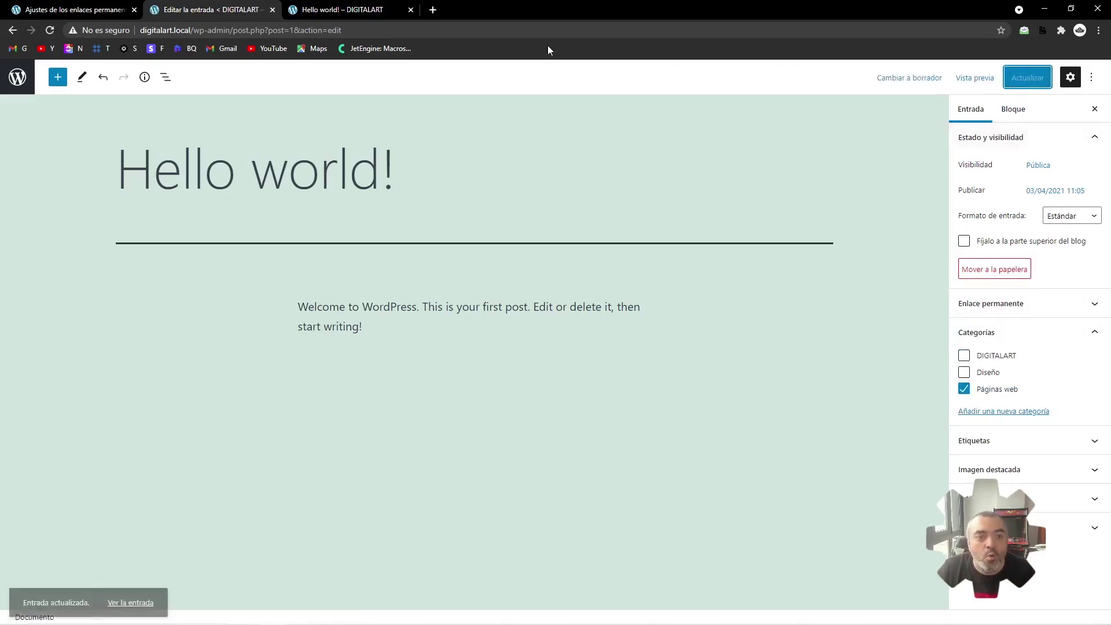
- View the recategorized Hello world! post in a new tab, examine its URL path, and return to the posts list
click(12, 30)
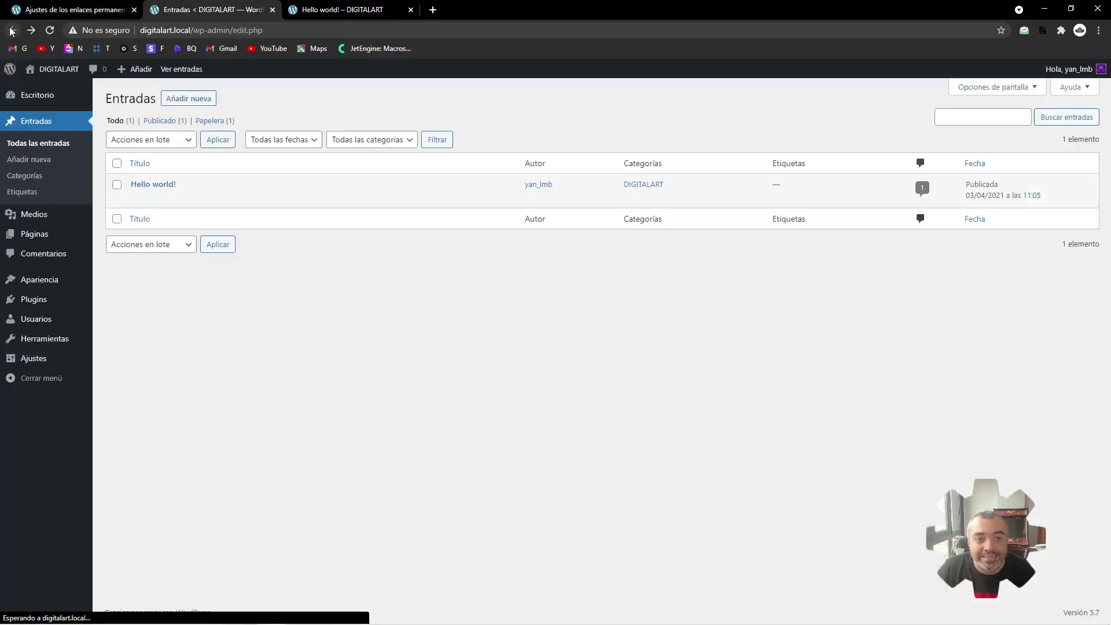
middle_click(285, 201)
click(489, 8)
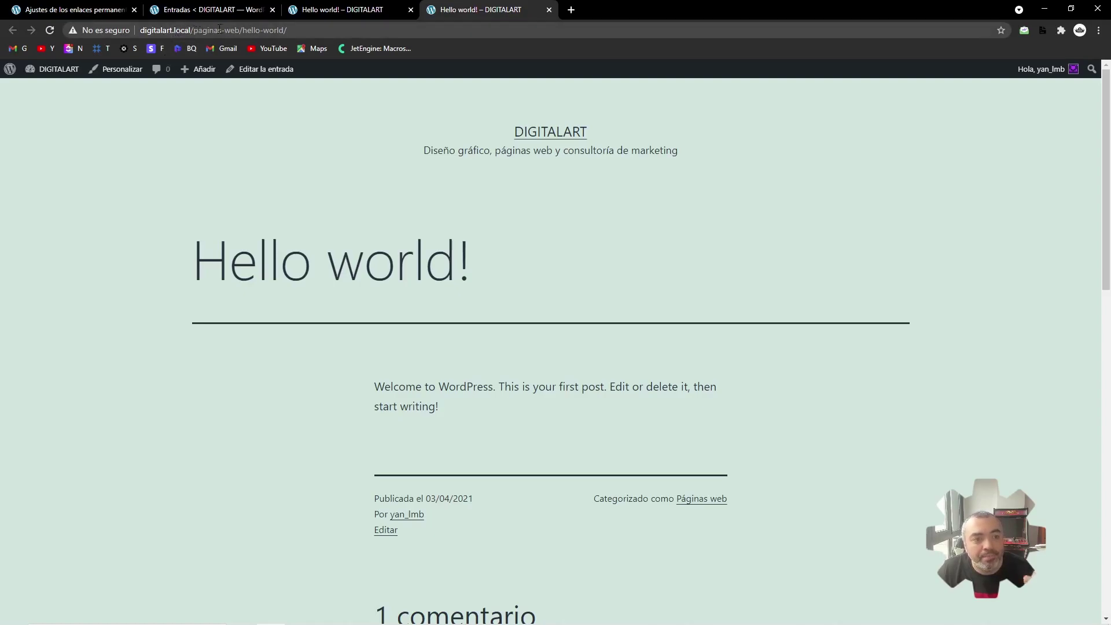
drag(311, 27, 193, 29)
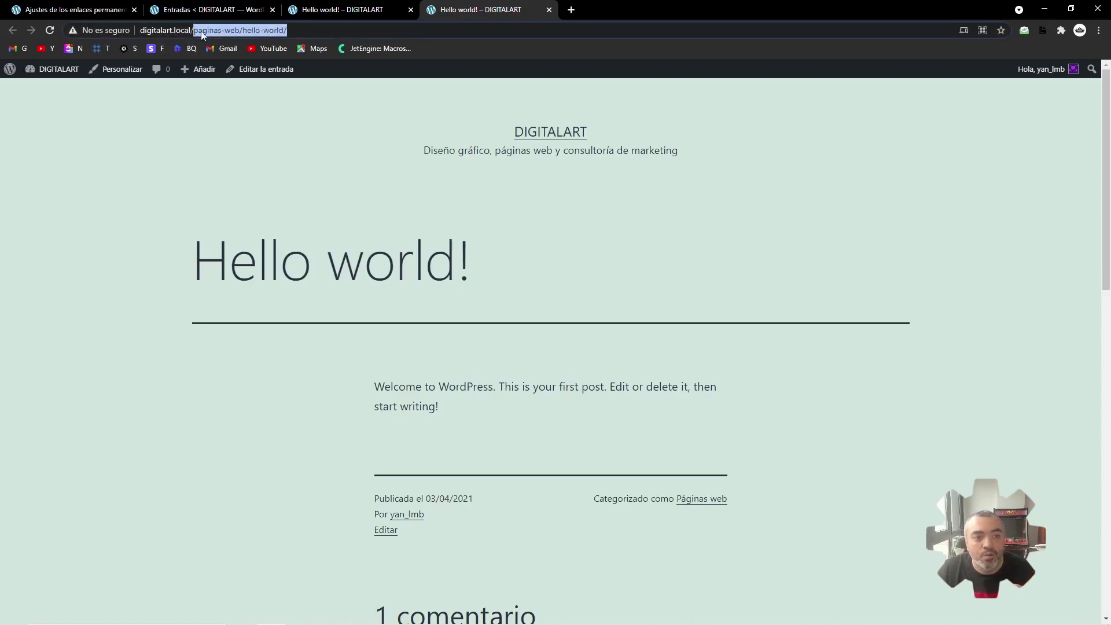
click(226, 5)
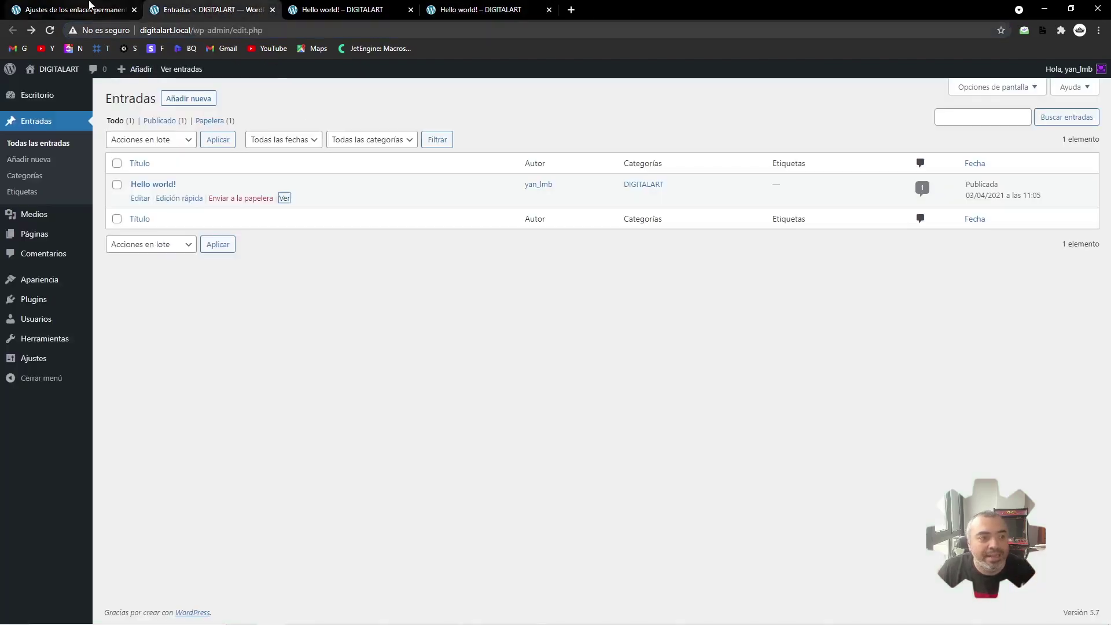
- Return to the permalink settings and open the post categories page in a new tab
click(70, 10)
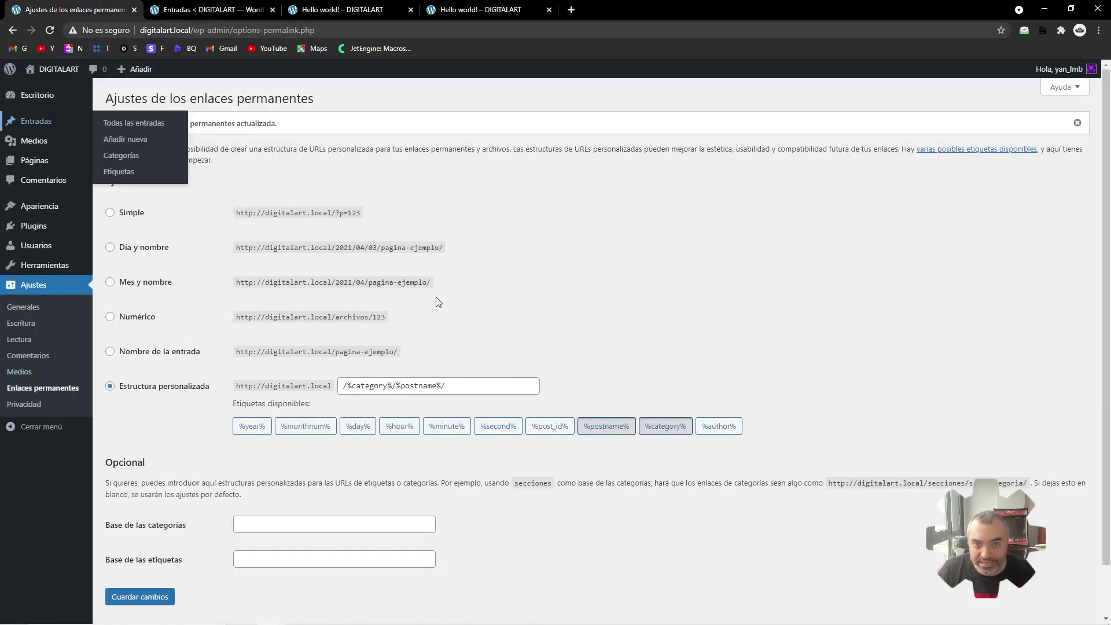
click(161, 353)
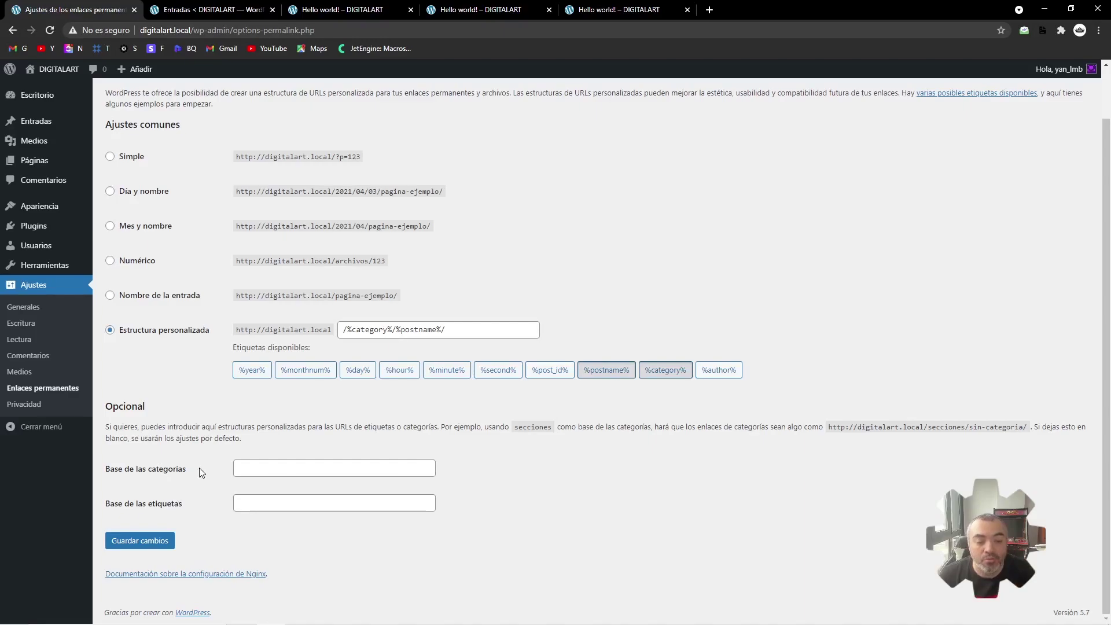
scroll(237, 445, up, 1)
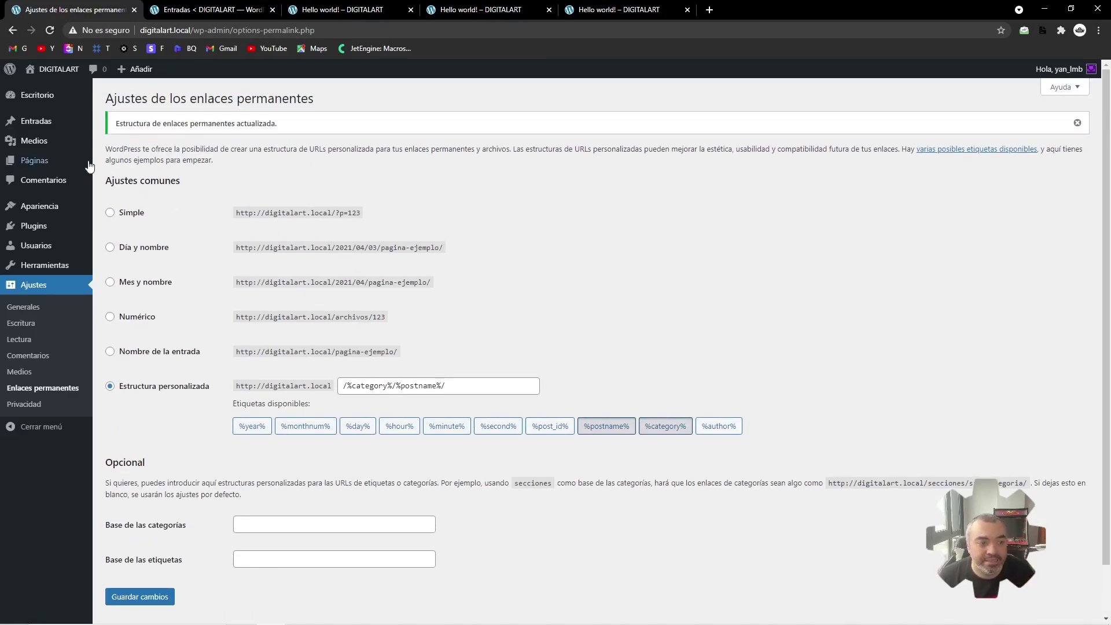
mouse_move(66, 122)
middle_click(113, 149)
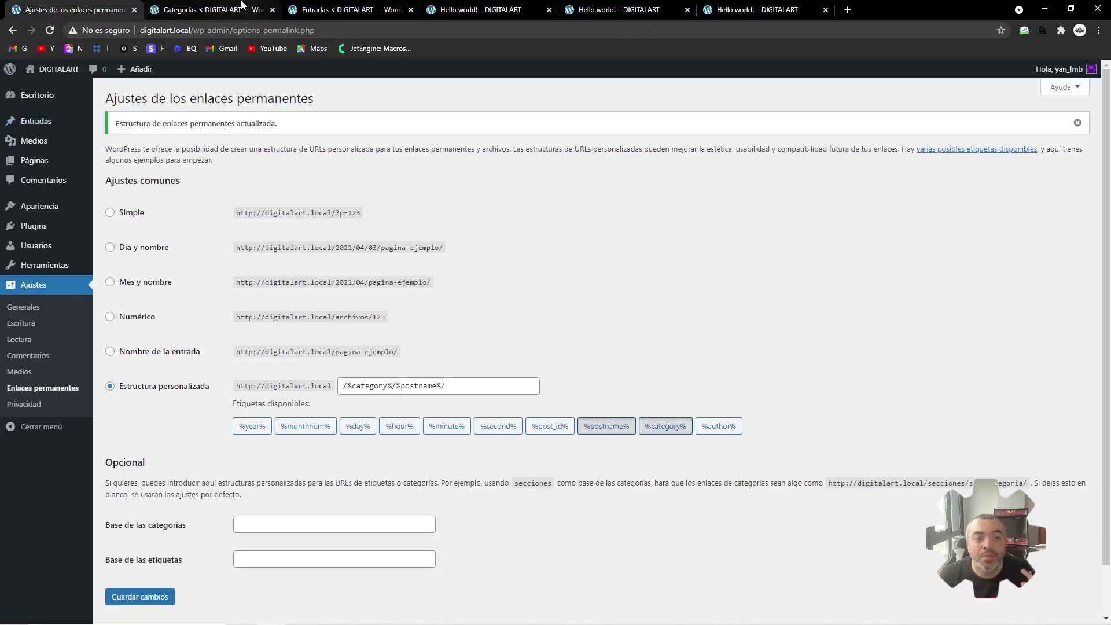
click(242, 7)
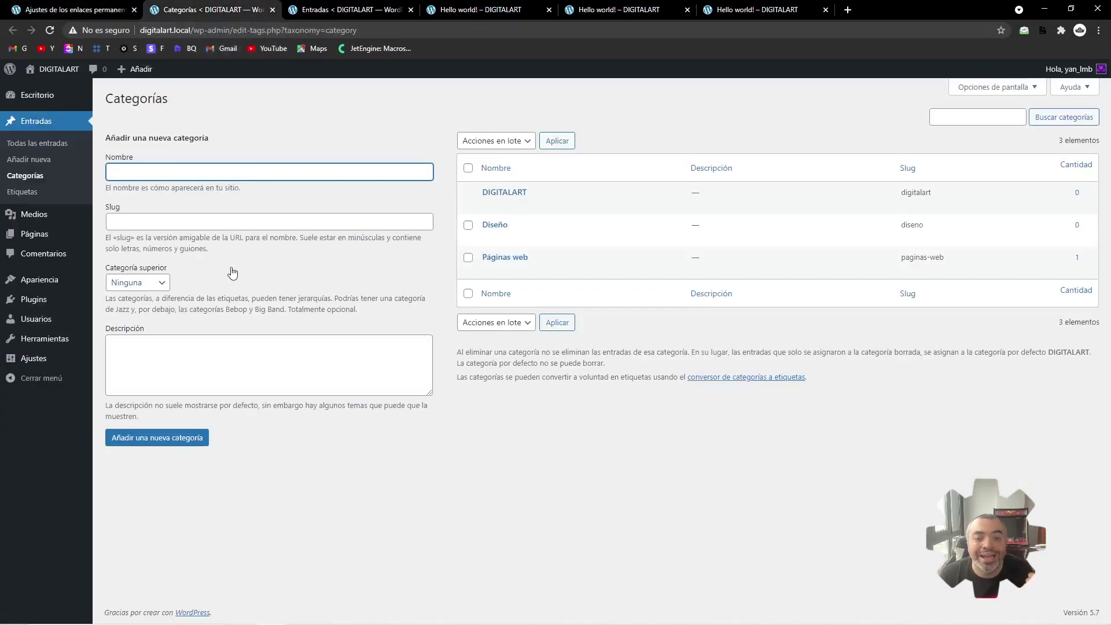
- View the Páginas web category archive in a new tab and examine the category prefix and slug in its URL
middle_click(505, 257)
mouse_move(489, 265)
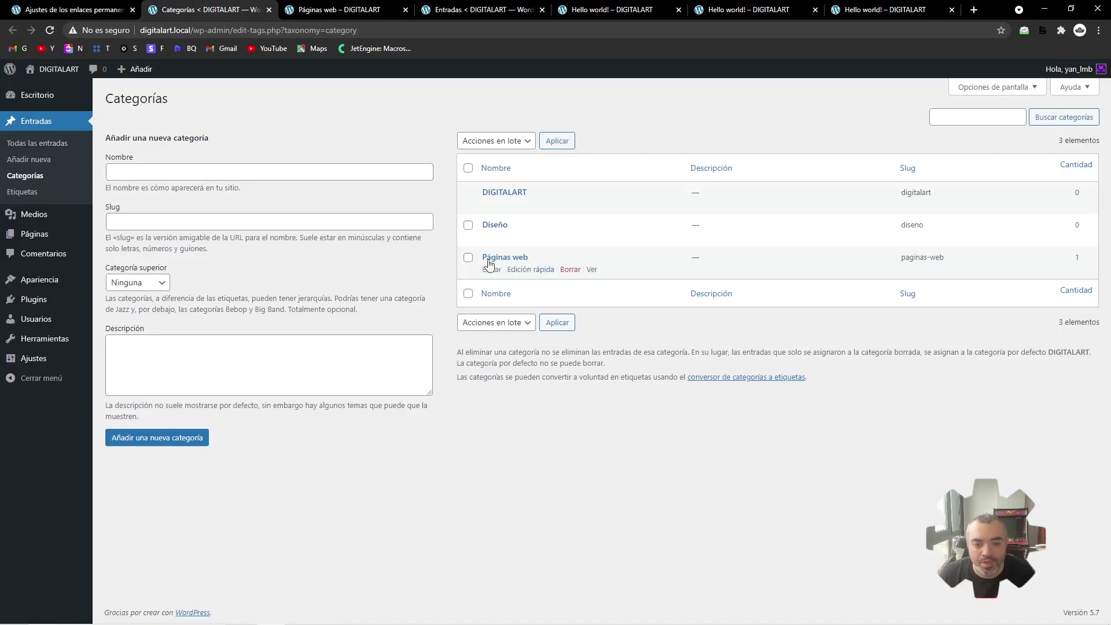
middle_click(592, 271)
click(305, 10)
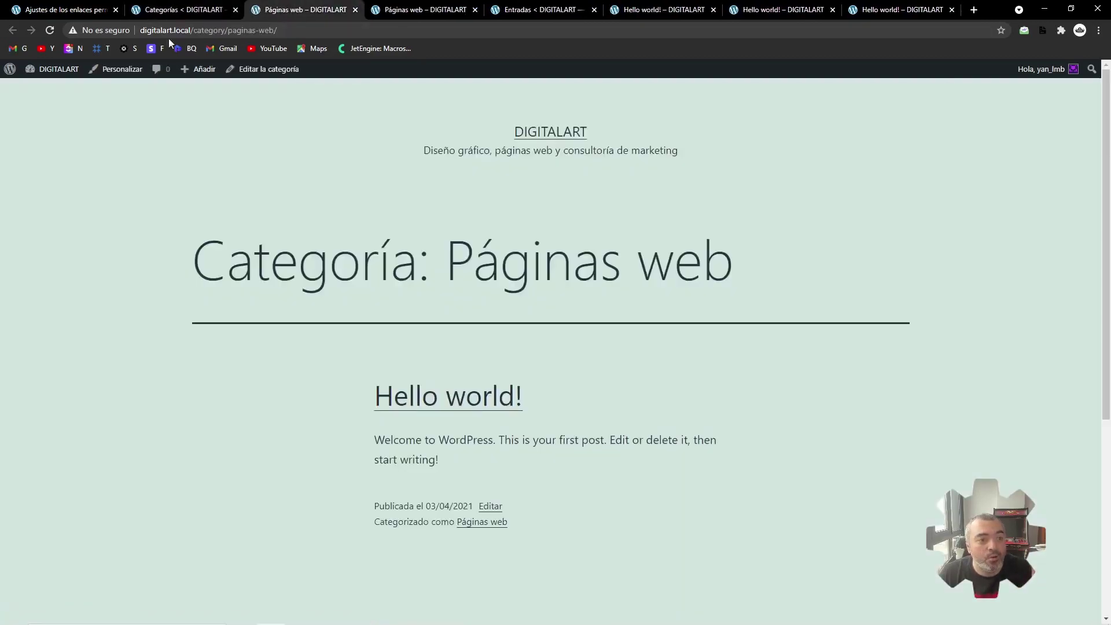
drag(192, 28, 277, 29)
click(229, 28)
click(259, 29)
double_click(214, 29)
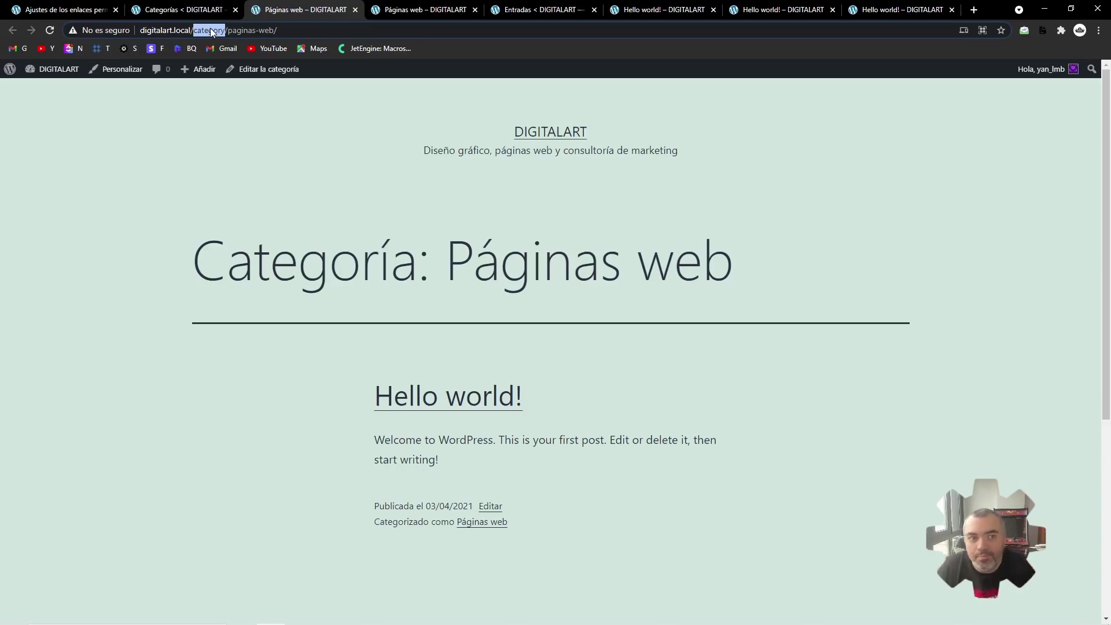
- Set the category base to noticias in the permalink settings and save the changes
click(64, 9)
scroll(297, 307, down, 1)
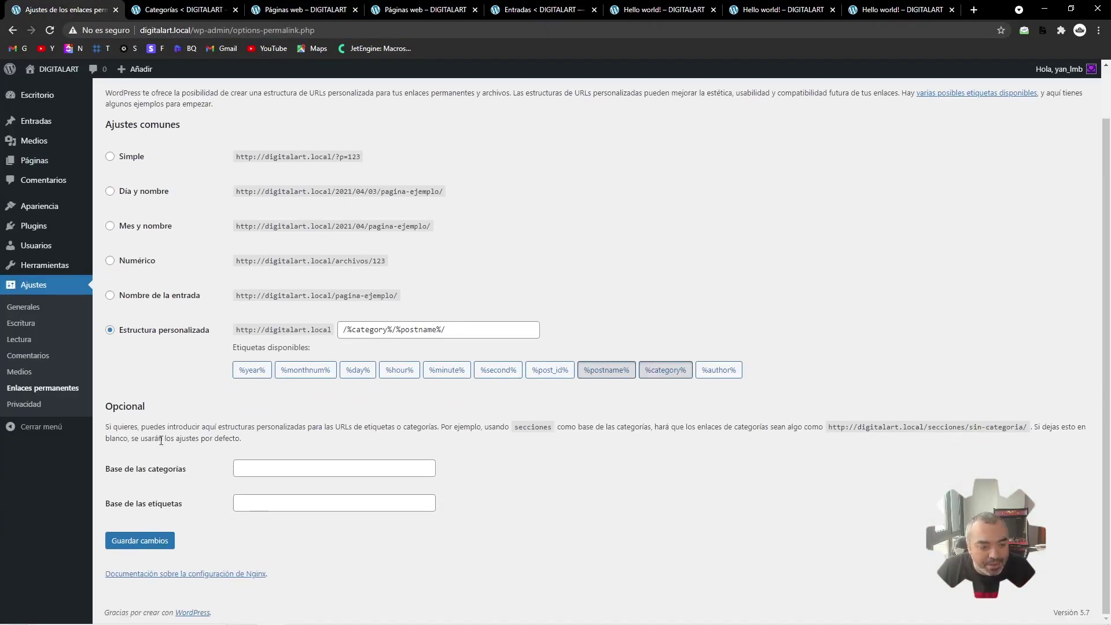
click(238, 469)
text(noticias)
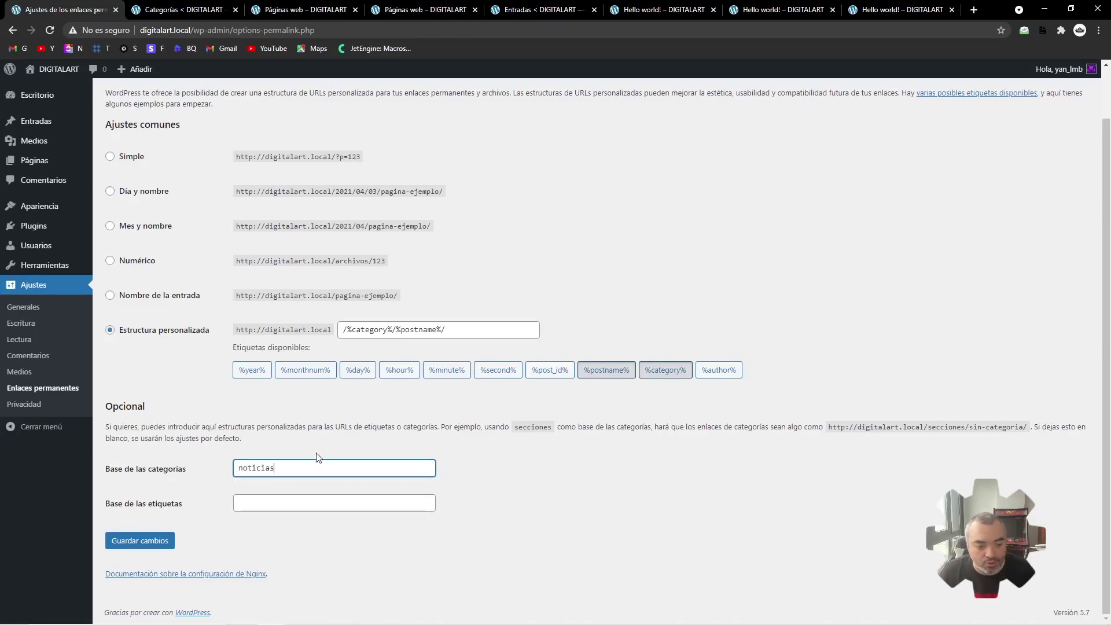
click(152, 541)
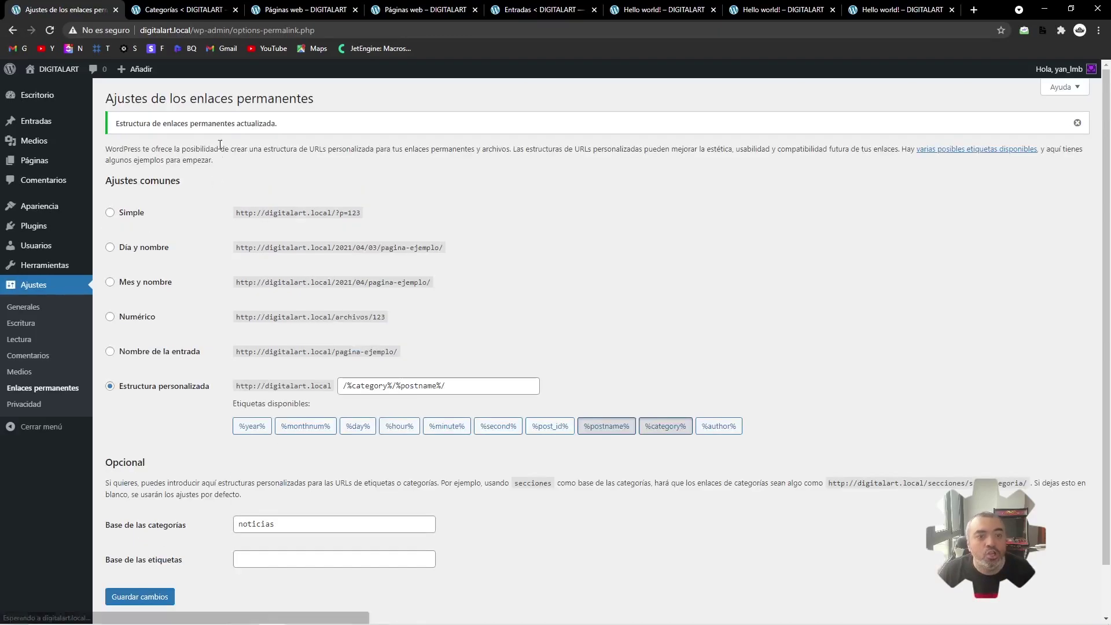
- Reopen the Páginas web archive from the categories list in a new tab, and examine its URL base and page content
click(184, 9)
click(255, 177)
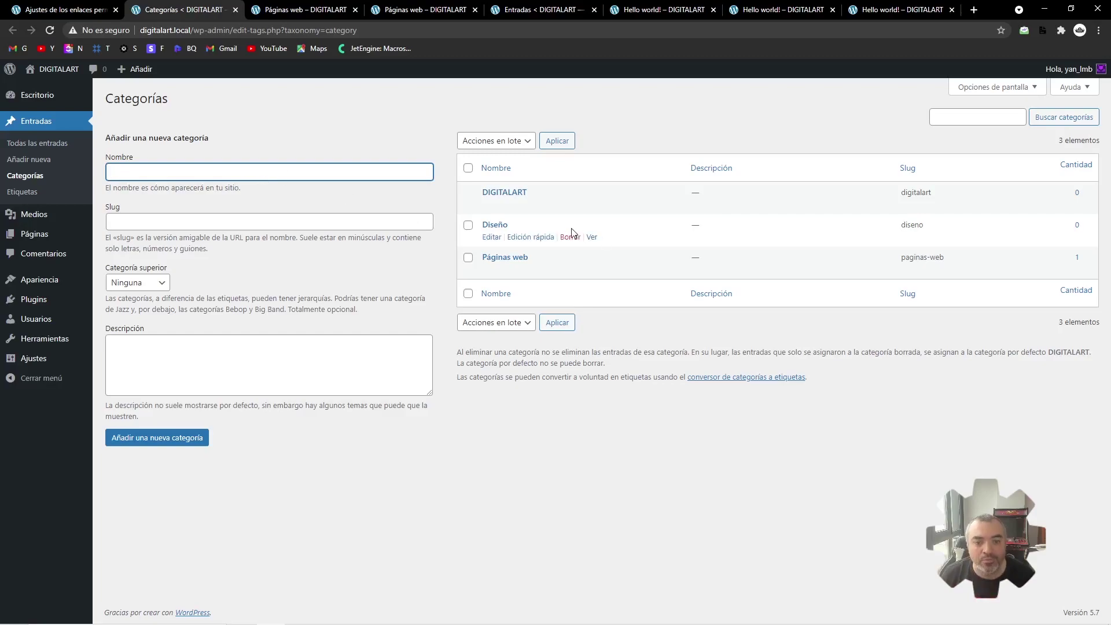
middle_click(592, 270)
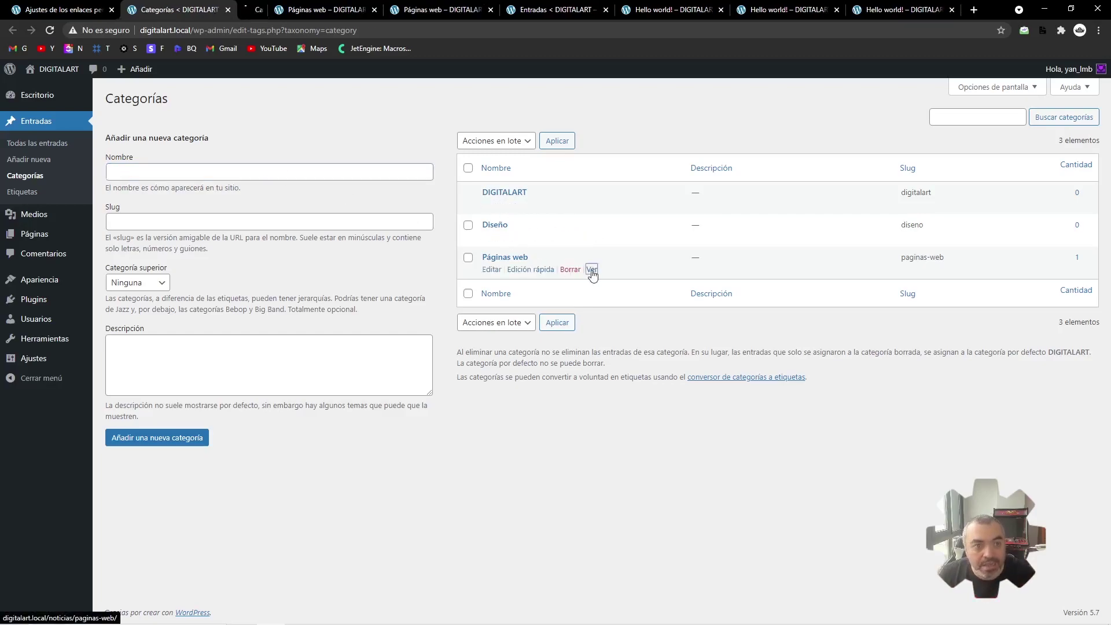
click(269, 9)
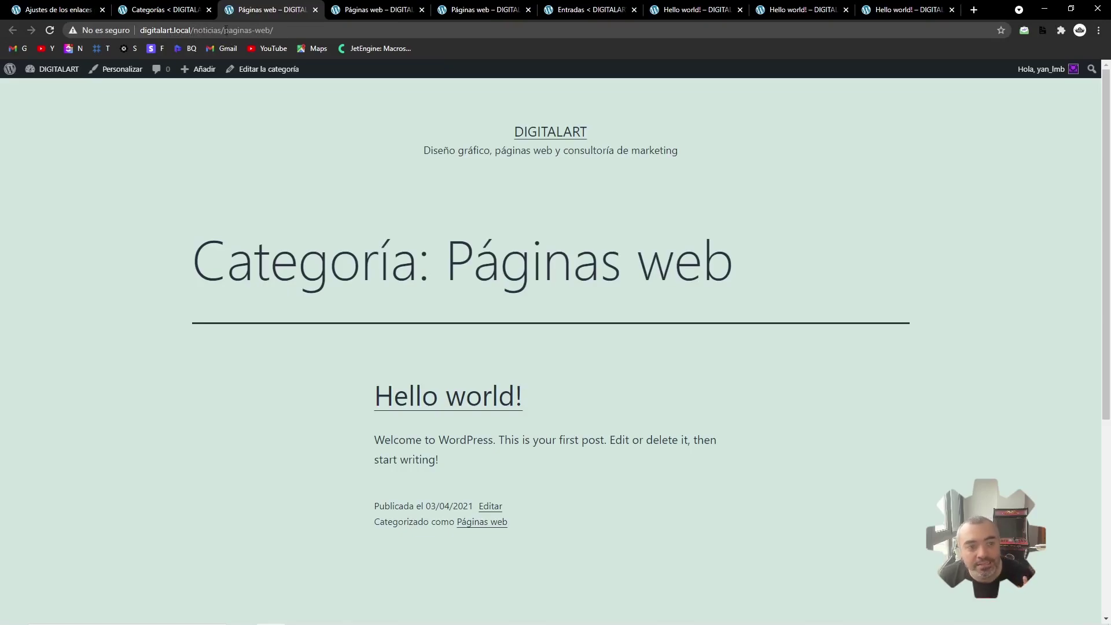
scroll(444, 307, down, 4)
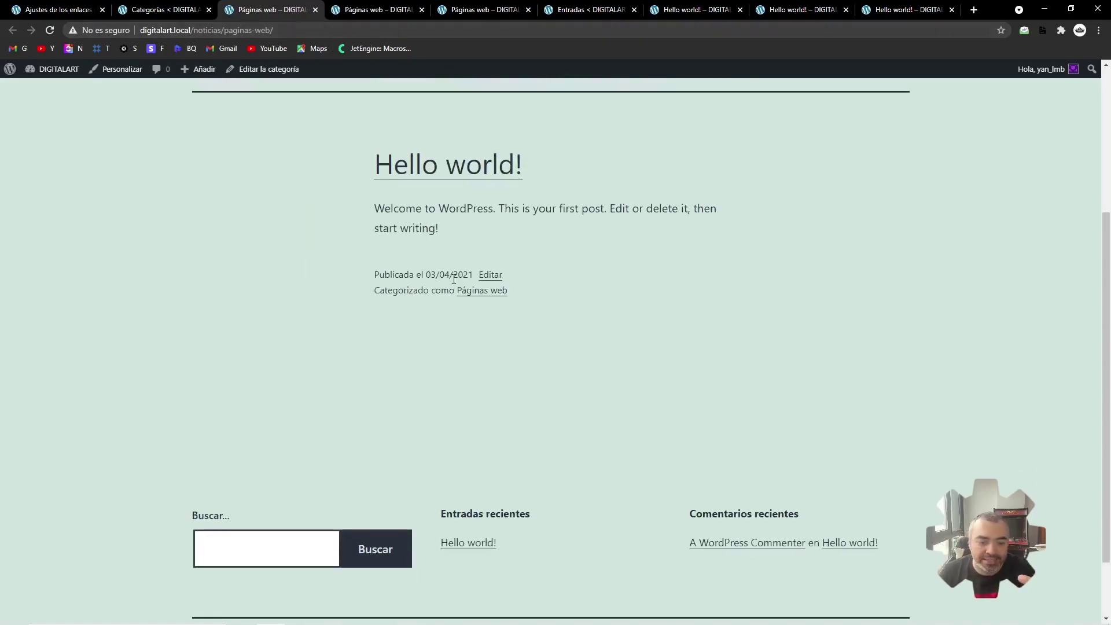
scroll(444, 404, up, 4)
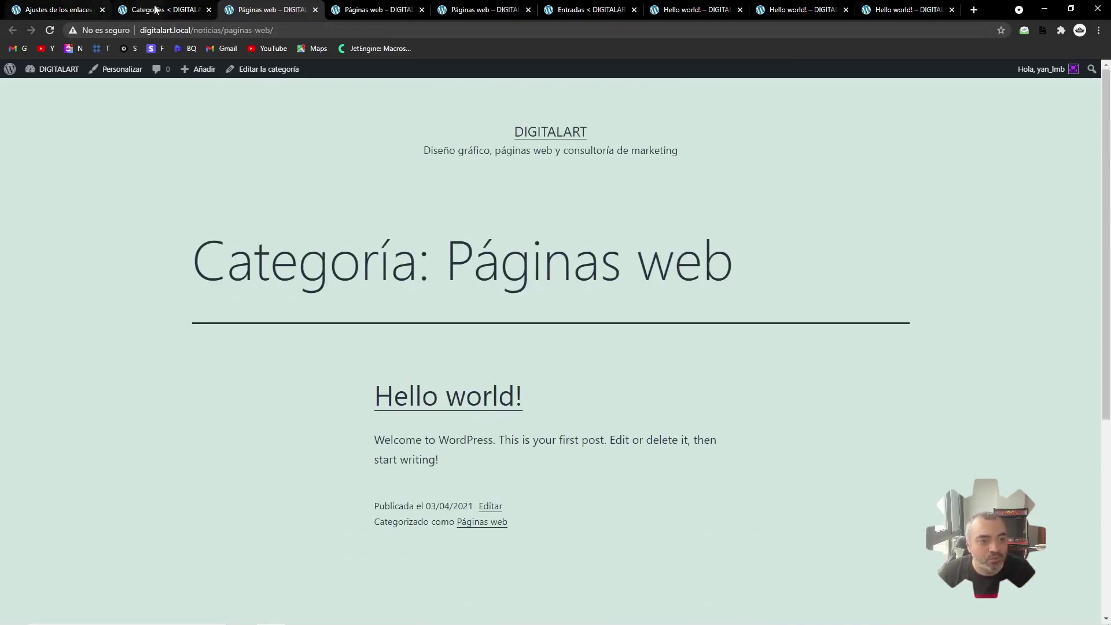
- Switch the permalink structure to Nombre de la entrada in the permalink settings and save the changes
click(61, 9)
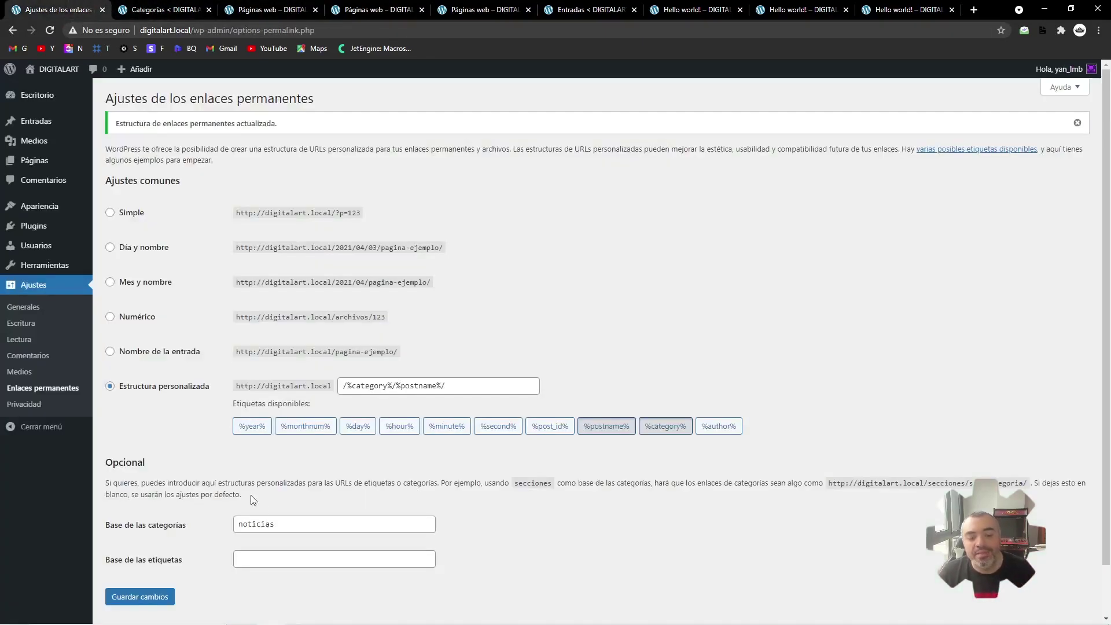
scroll(217, 530, down, 1)
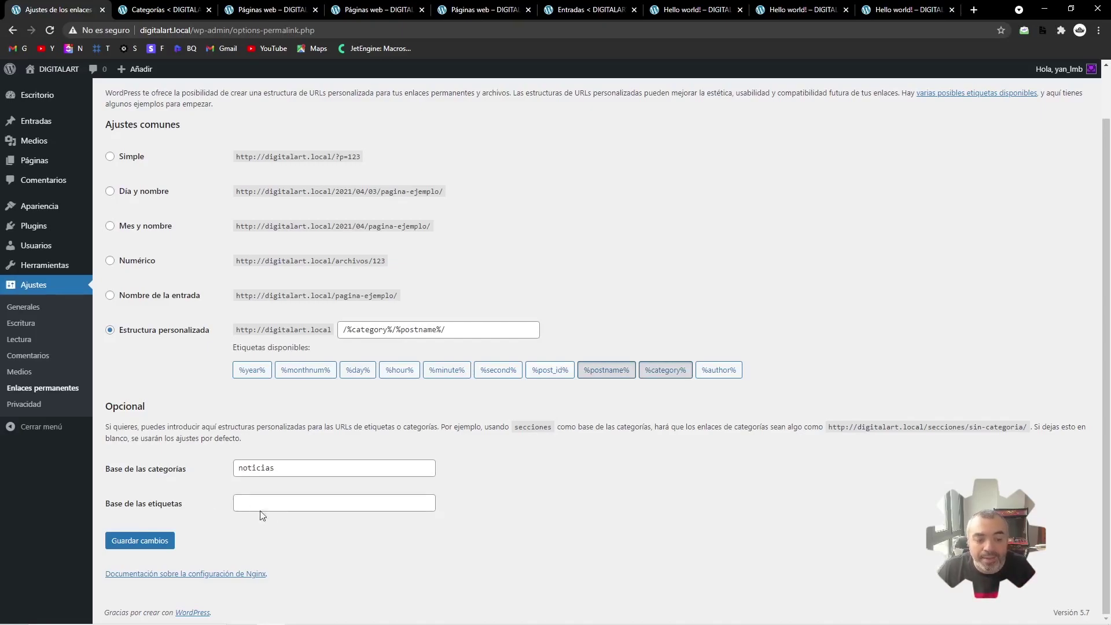
scroll(260, 505, up, 1)
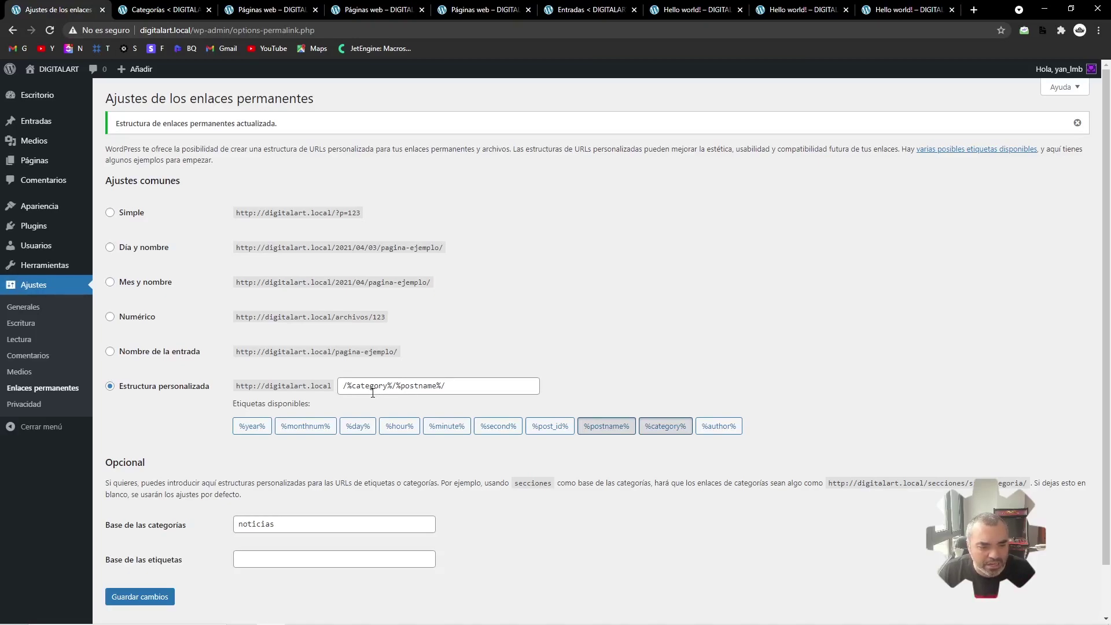
click(190, 356)
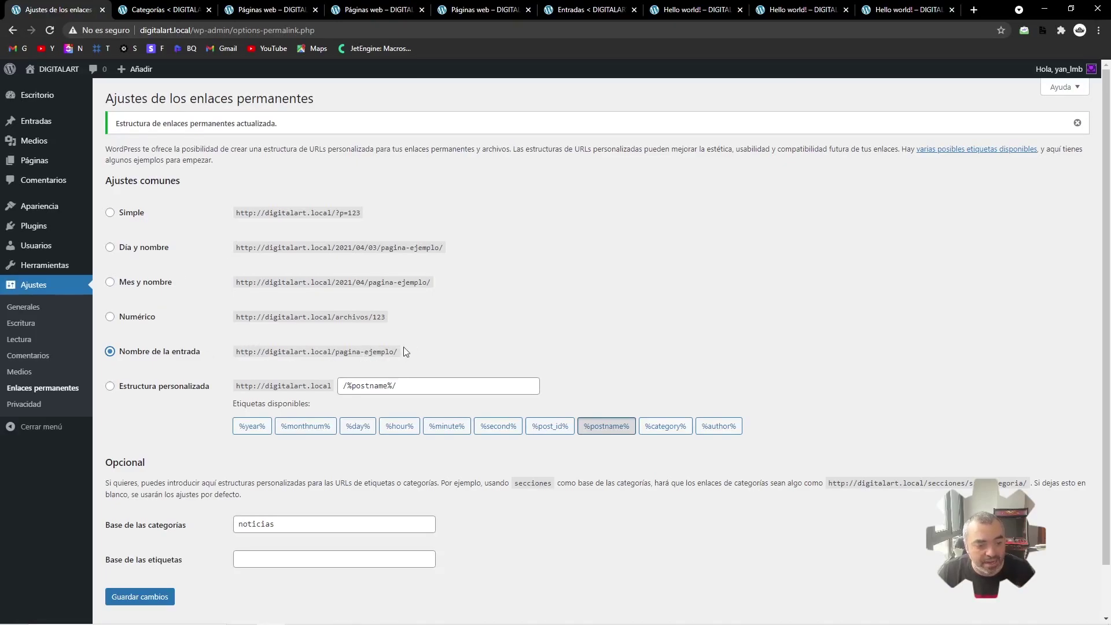
click(152, 597)
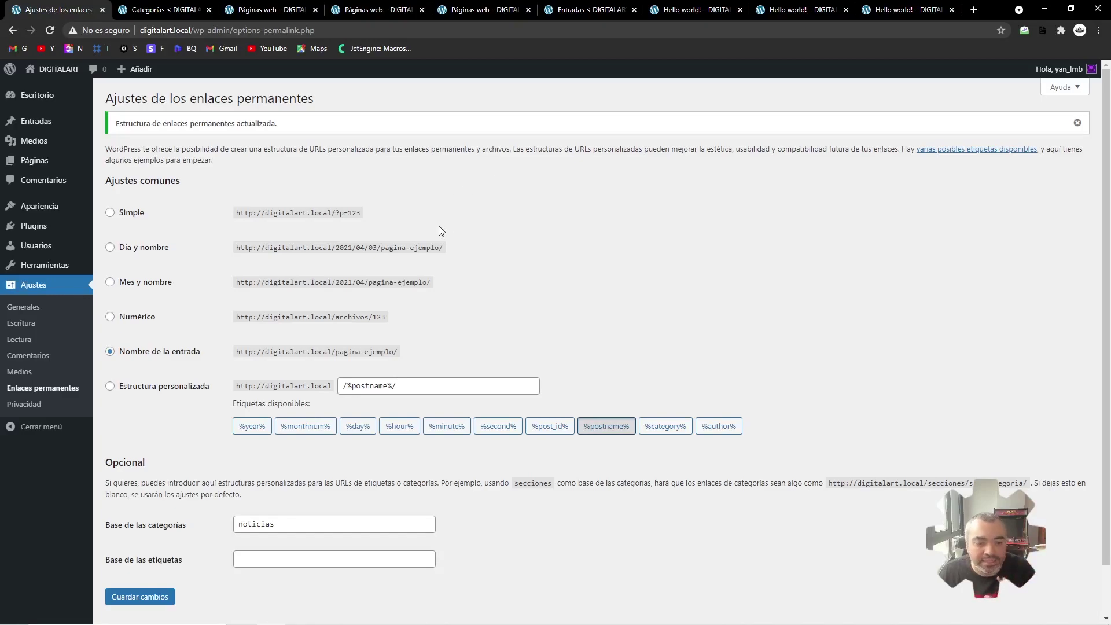
- Save the permalink settings two more times with the Nombre de la entrada structure selected
scroll(437, 226, down, 2)
click(148, 542)
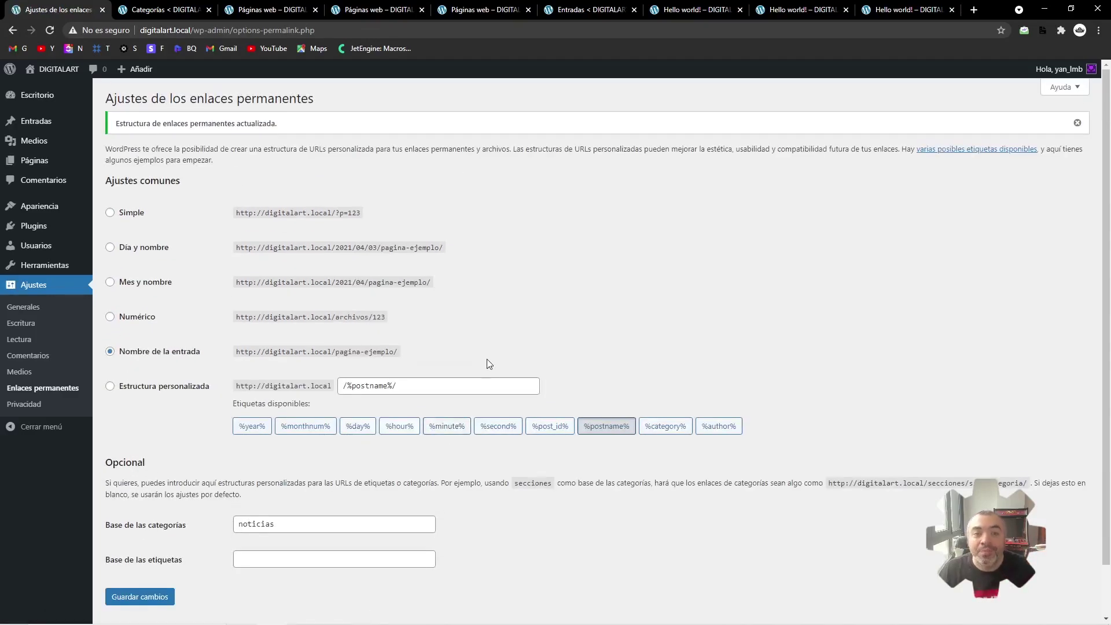
scroll(489, 359, down, 1)
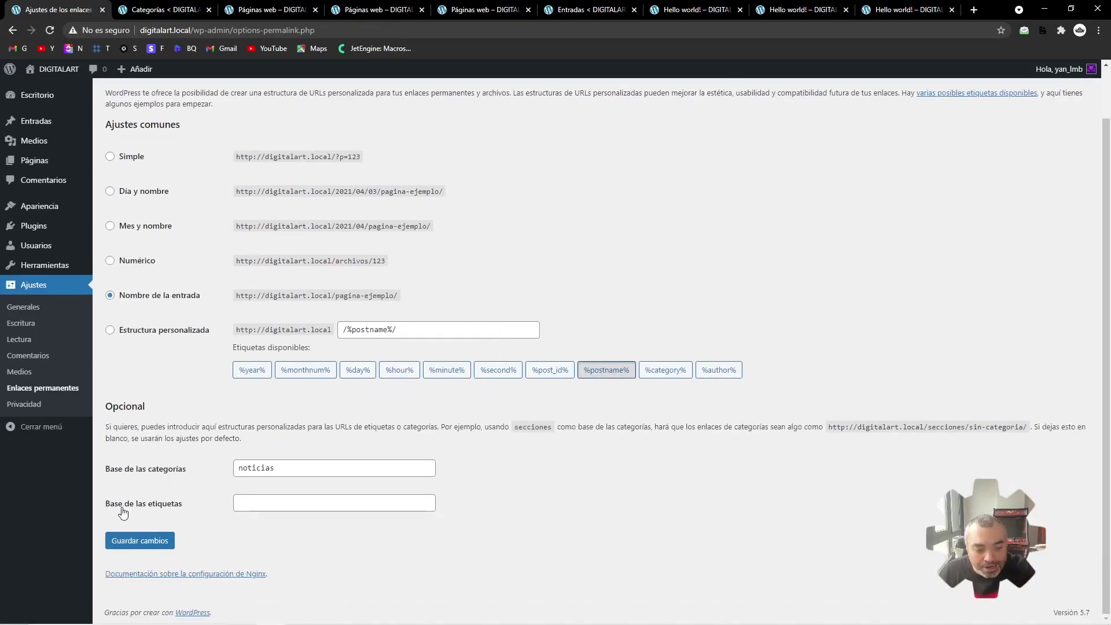
click(129, 543)
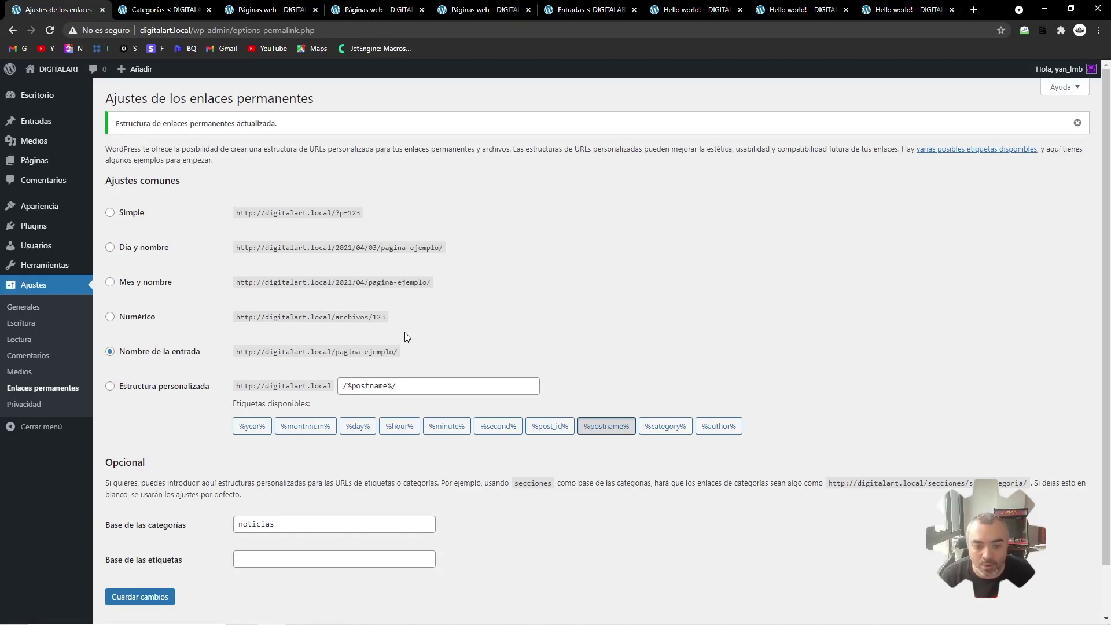
- Switch to Local, open the DIGITALART site's folder, and locate the .htaccess file in digitalart/app/public
key(alt+Tab)
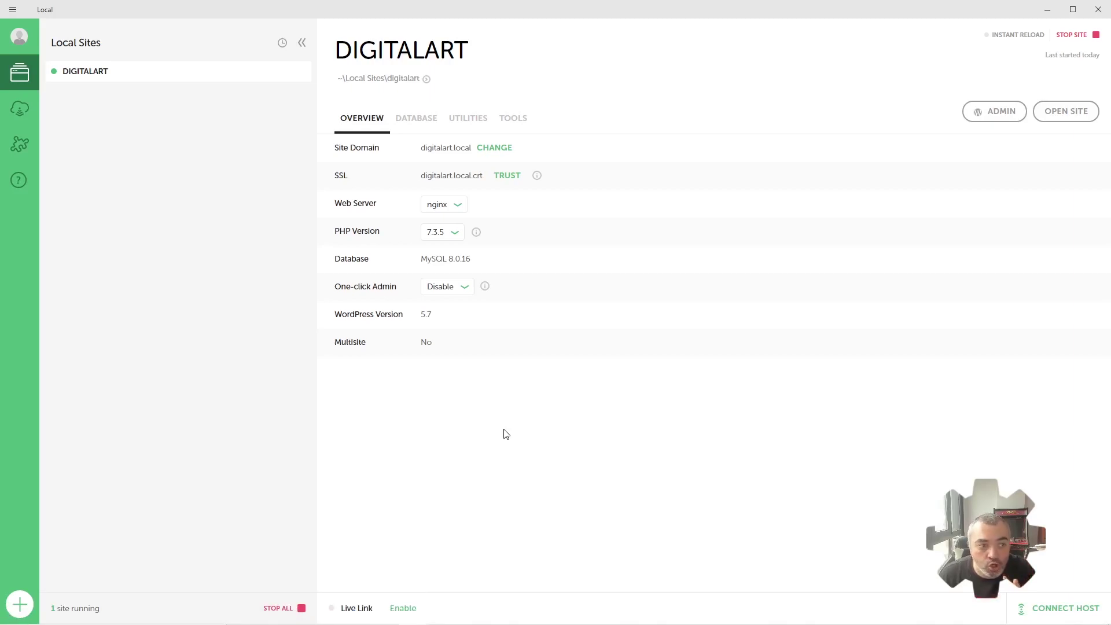
right_click(102, 74)
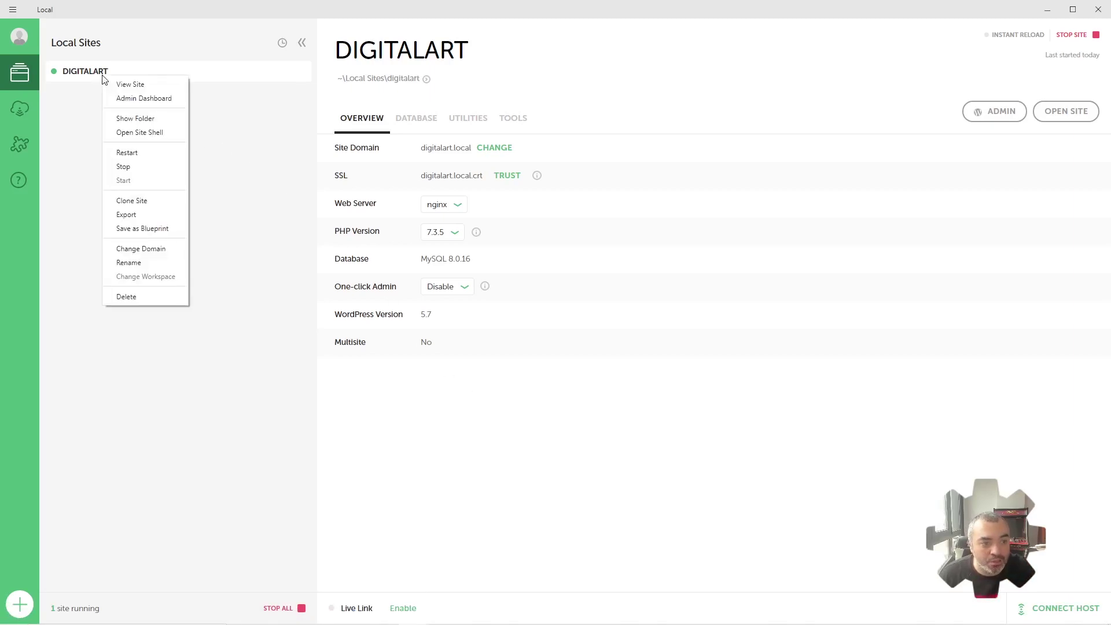
click(148, 119)
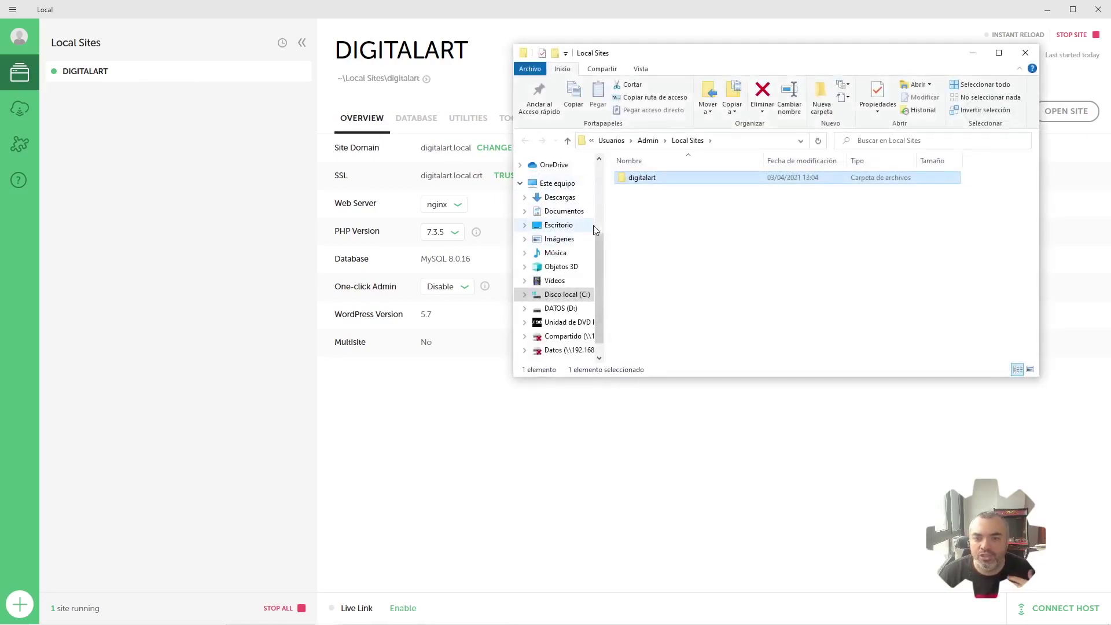
double_click(662, 179)
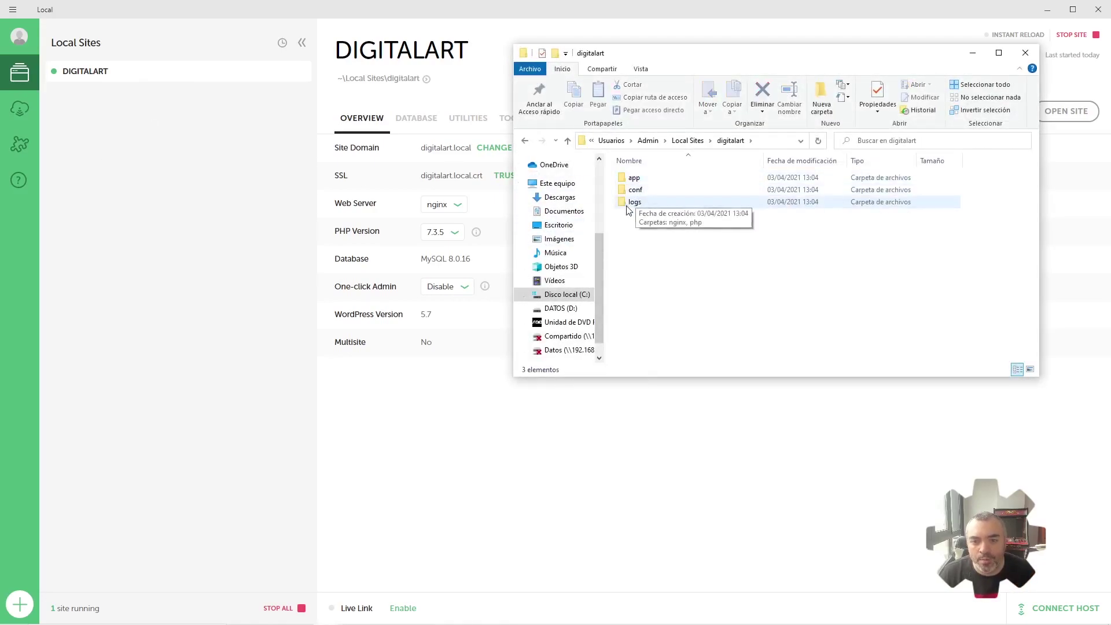
double_click(638, 180)
double_click(641, 180)
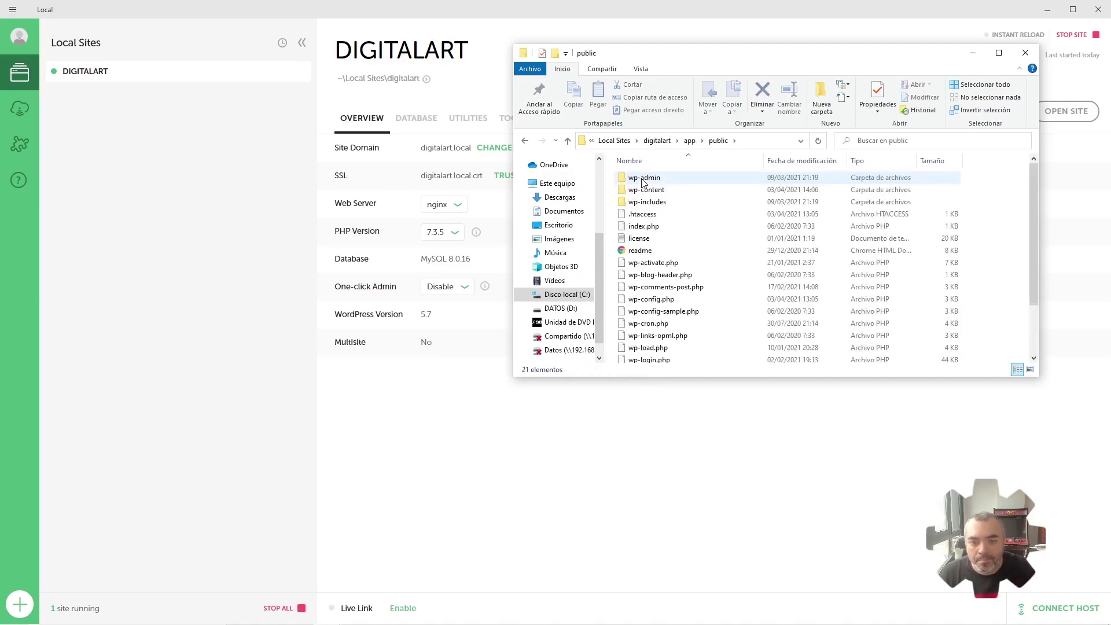
click(637, 216)
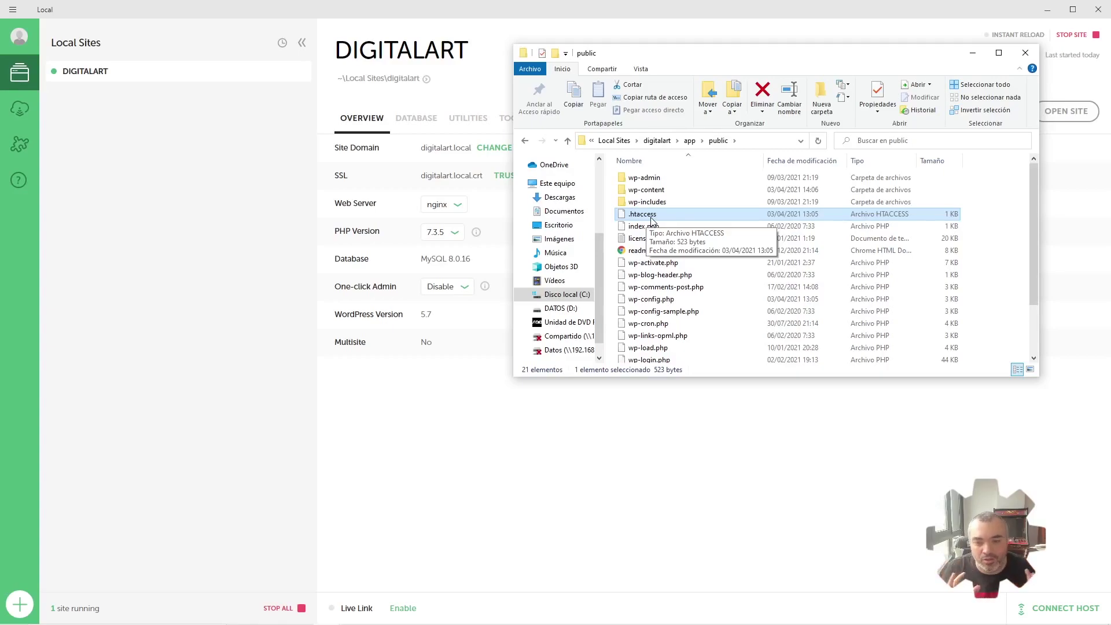
- Switch back to the browser, save the permalink settings once more, and review the selected structure and category base
key(alt+Tab)
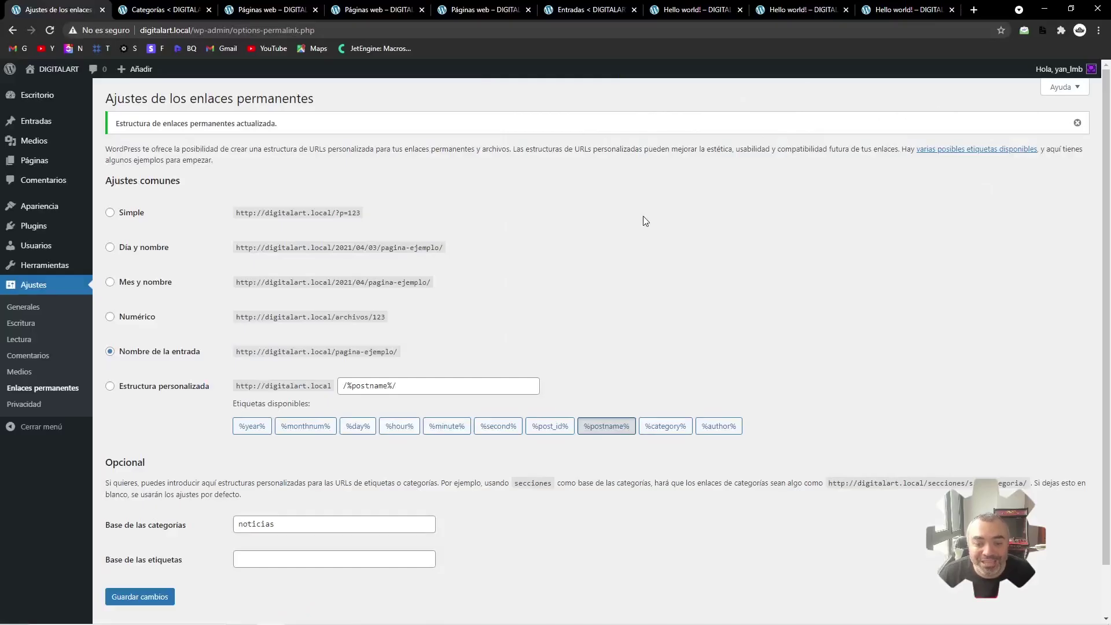
scroll(645, 221, down, 2)
click(134, 541)
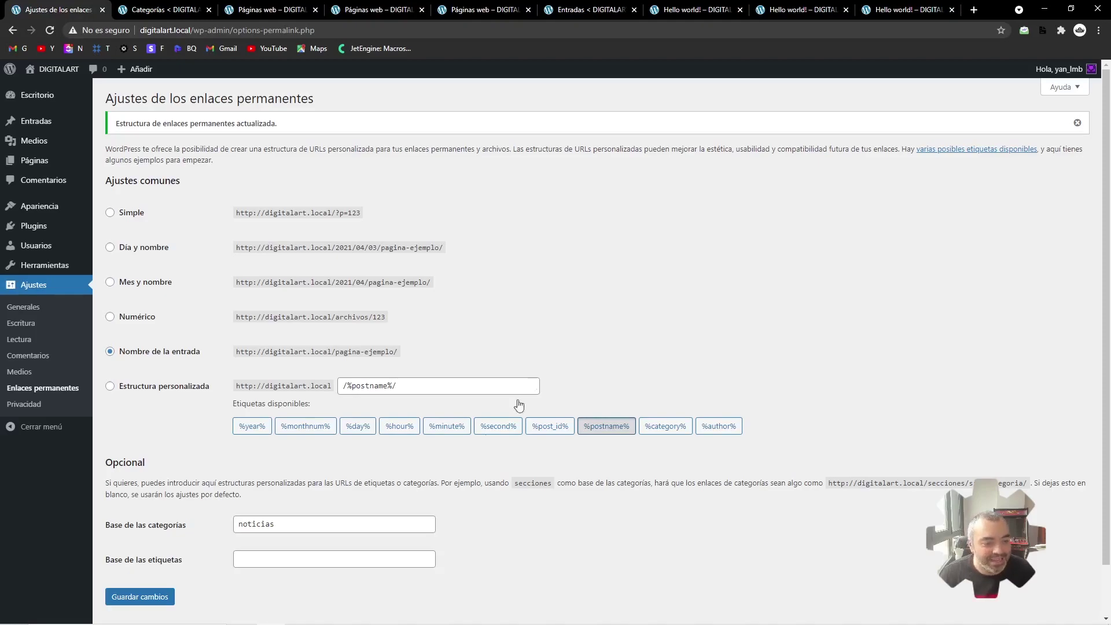
scroll(708, 257, down, 2)
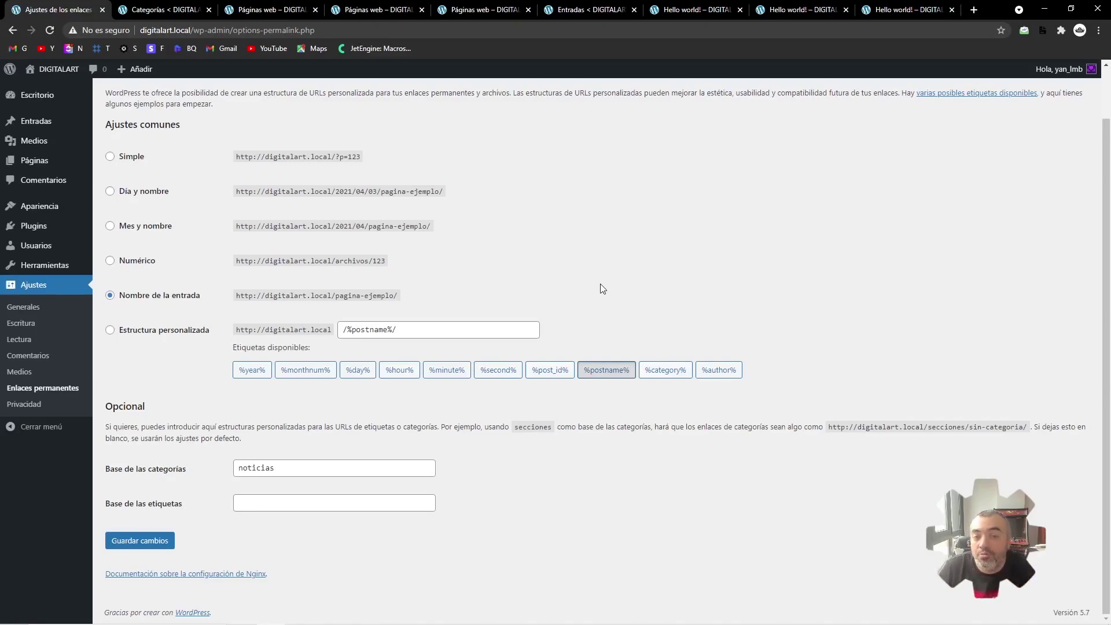
scroll(603, 289, up, 1)
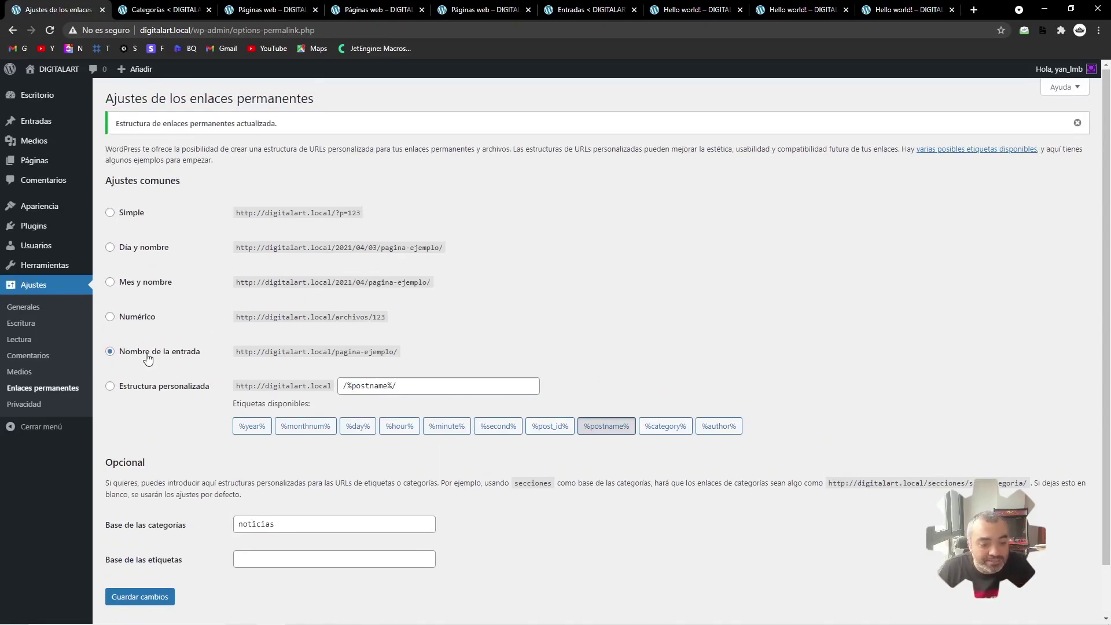